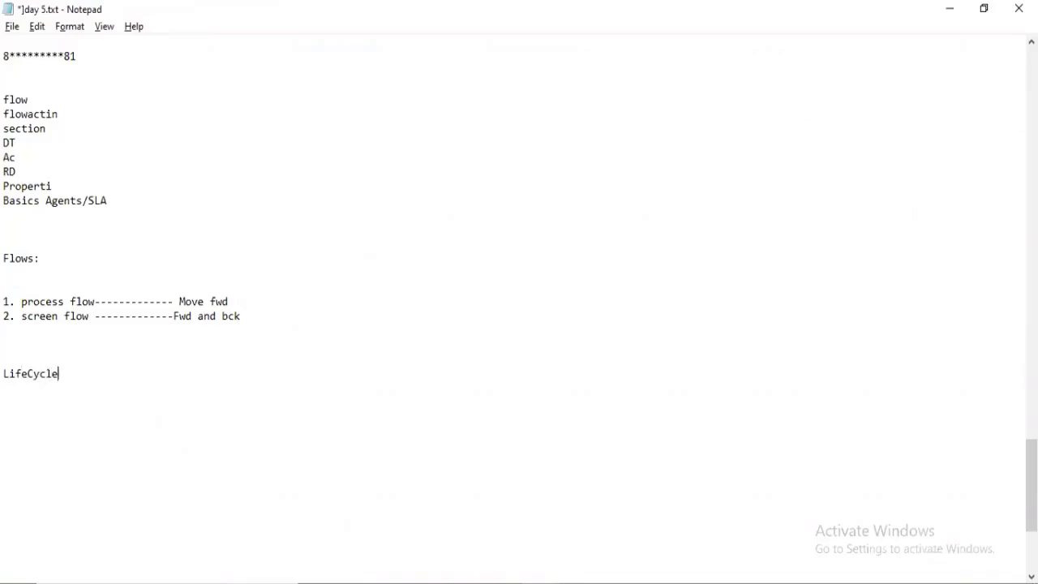
# Type 'LifeCycle/Flow ---- Flow action ---- Section ---- layout ---- Data Elements()' under the flows notes.
pyautogui.write('/Flow--------------------')
pyautogui.write('Flow ac')
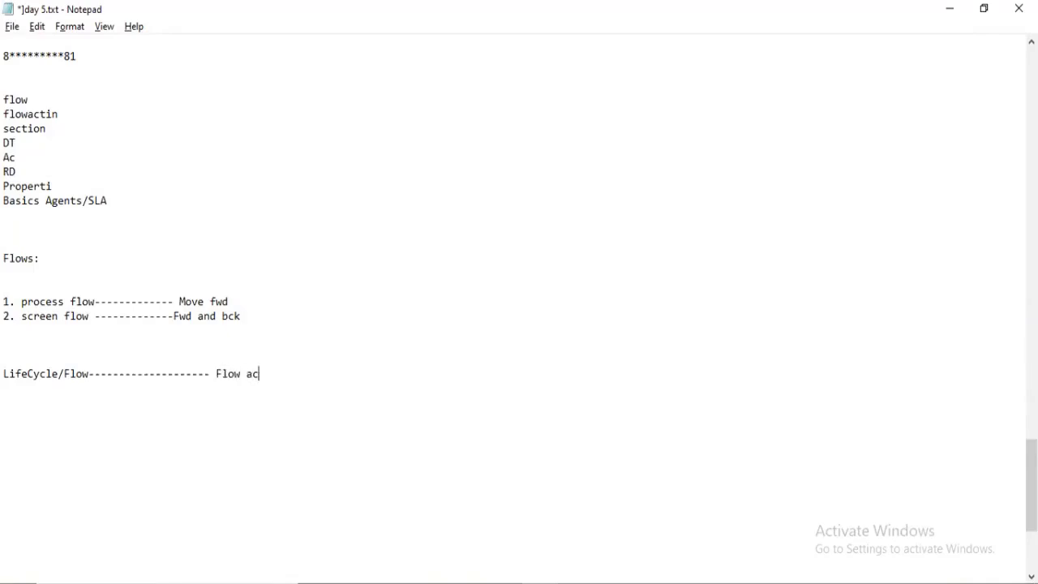
pyautogui.write('tion -----------Section')
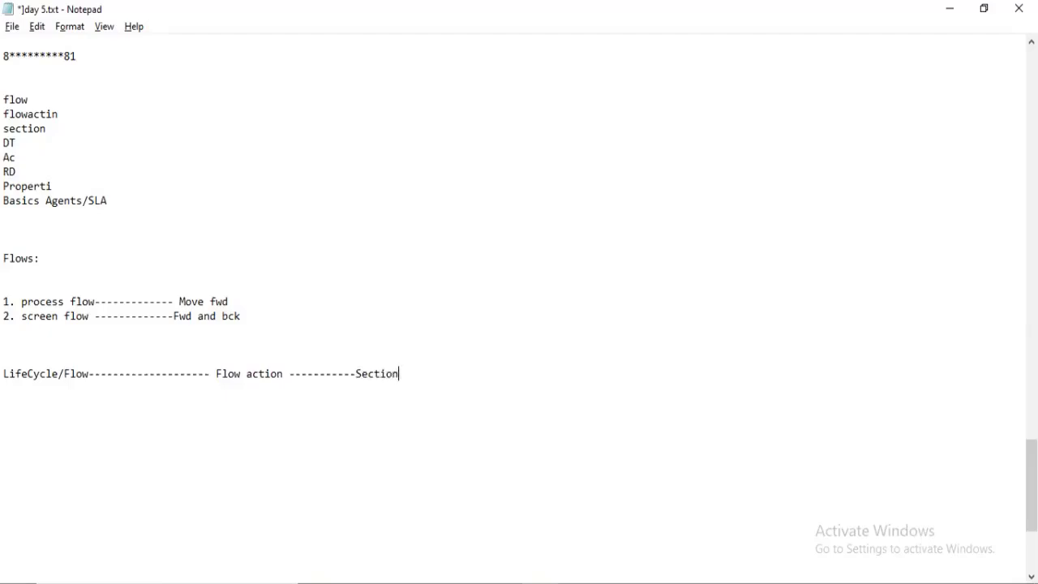
pyautogui.write(' ----------- layout -------------- Data ')
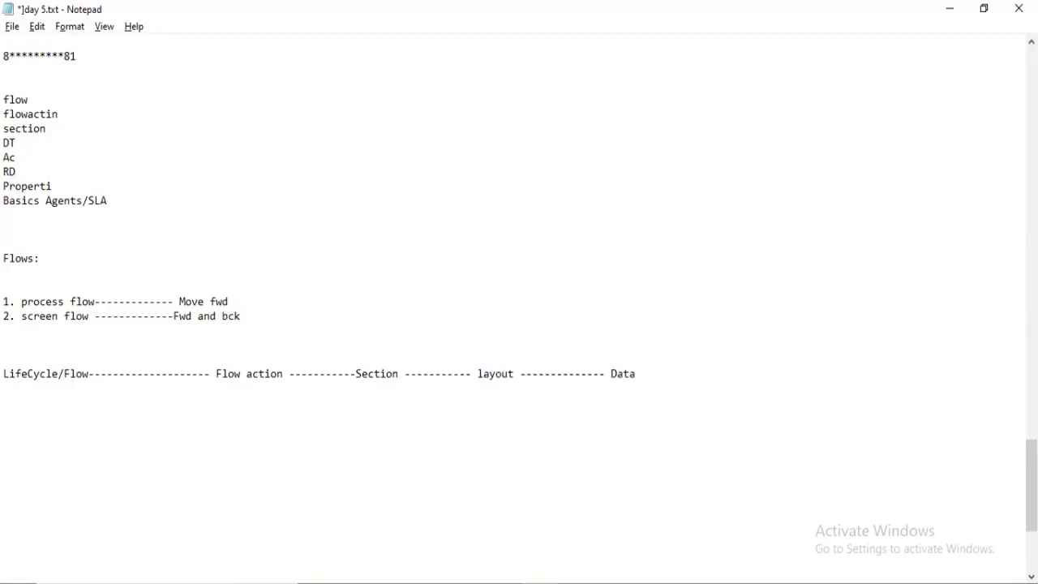
pyautogui.write('Elements()')
pyautogui.press('Left')
# Fill the parentheses with 'Properties,UI Compenents' and highlight each hierarchy level in turn.
pyautogui.write('Properties')
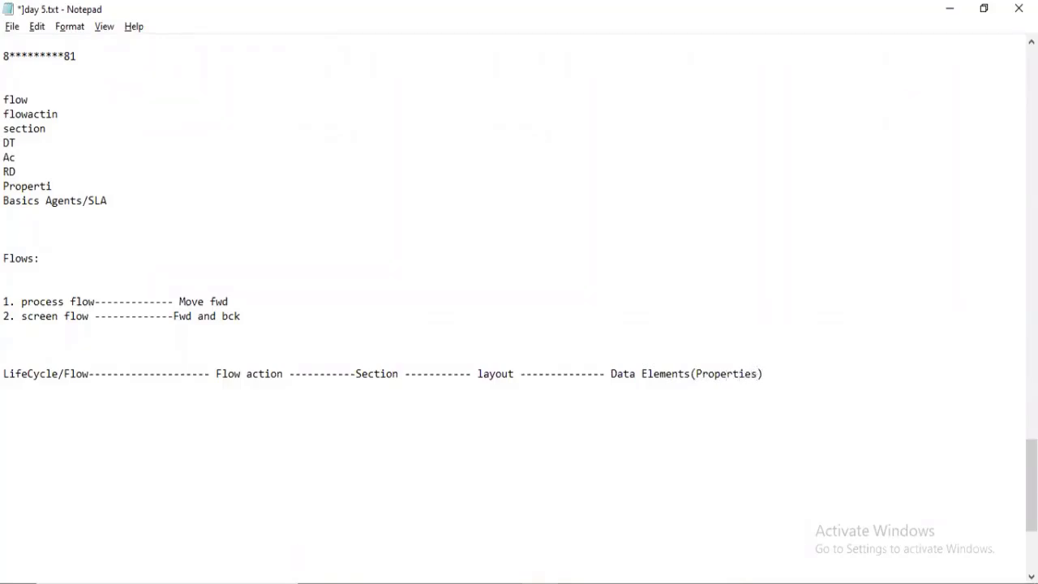
pyautogui.write(',UI Compenents')
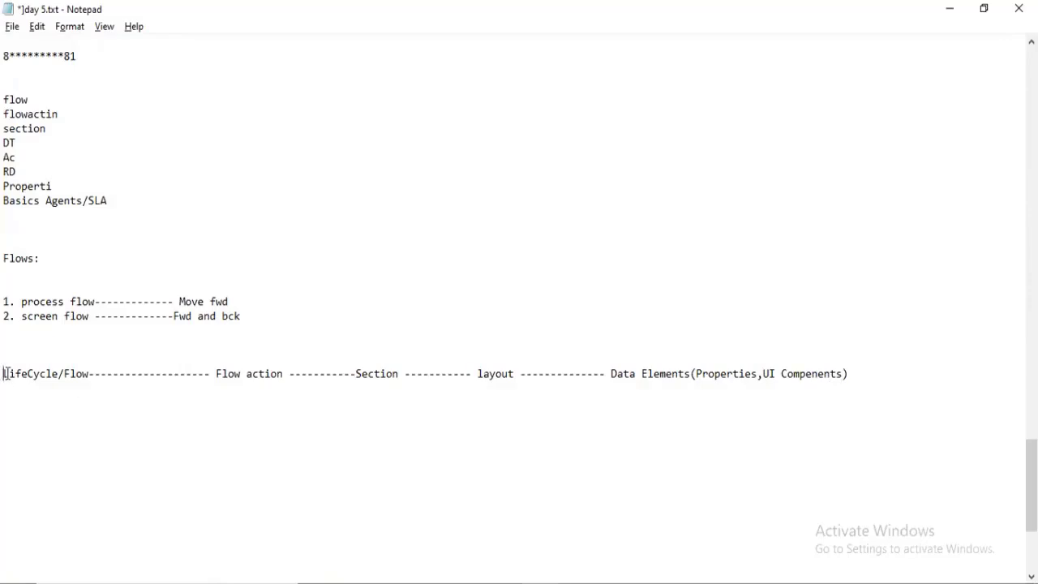
pyautogui.moveTo(4, 373); pyautogui.dragTo(77, 373)
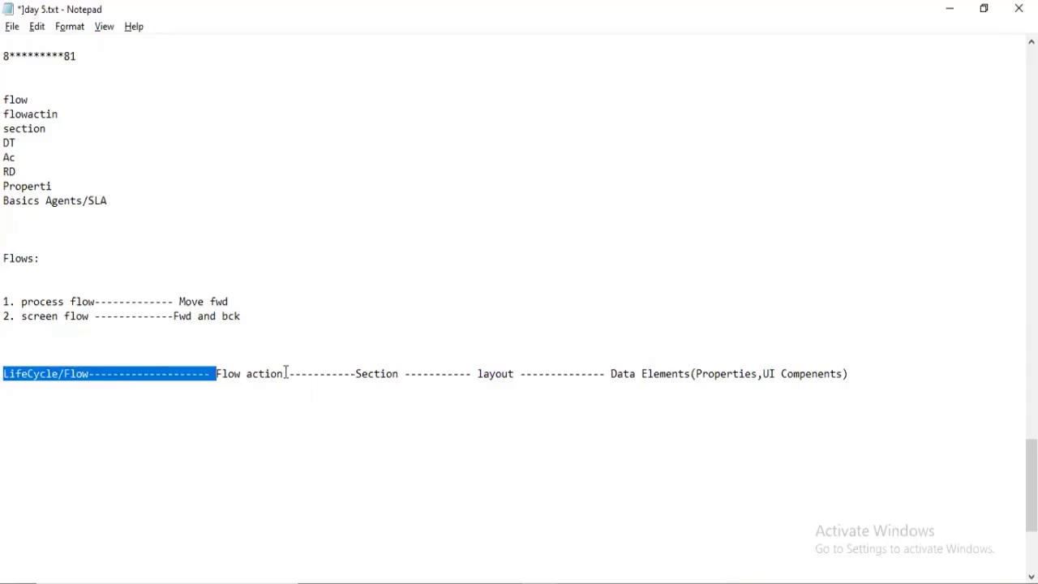
pyautogui.moveTo(285, 373); pyautogui.dragTo(215, 373)
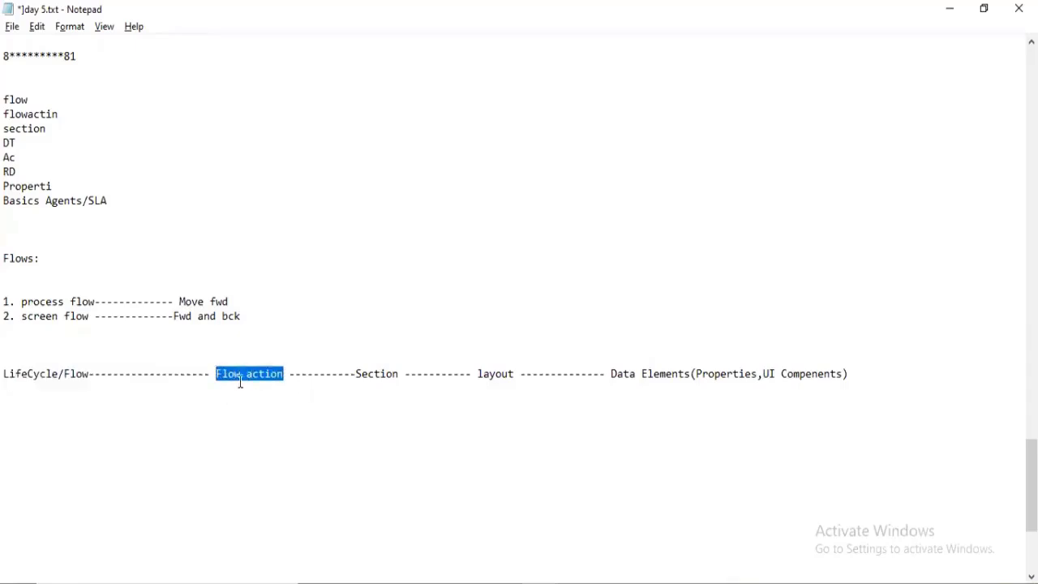
pyautogui.moveTo(356, 374); pyautogui.dragTo(399, 380)
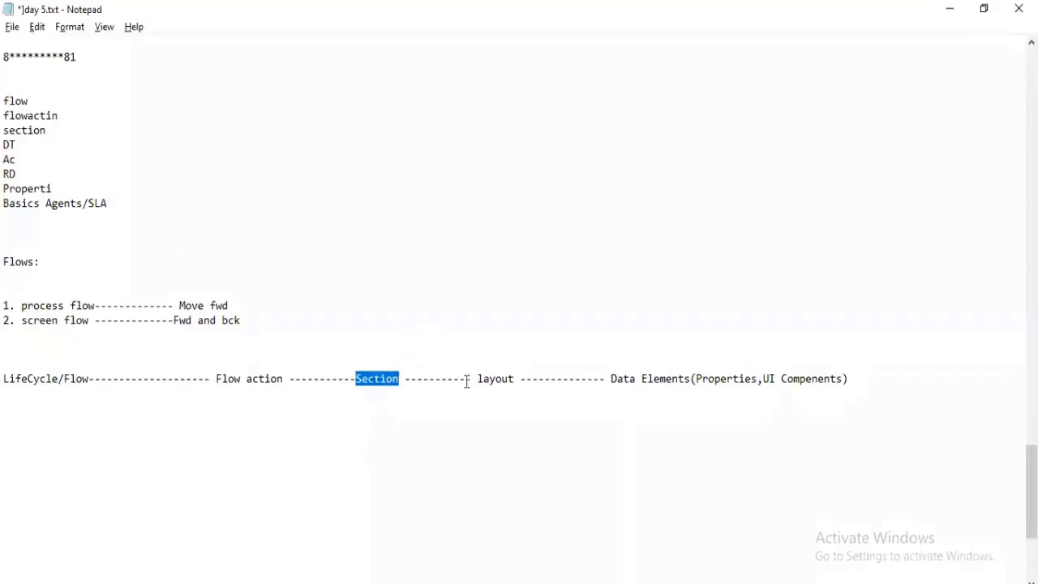
pyautogui.moveTo(471, 378); pyautogui.dragTo(512, 375)
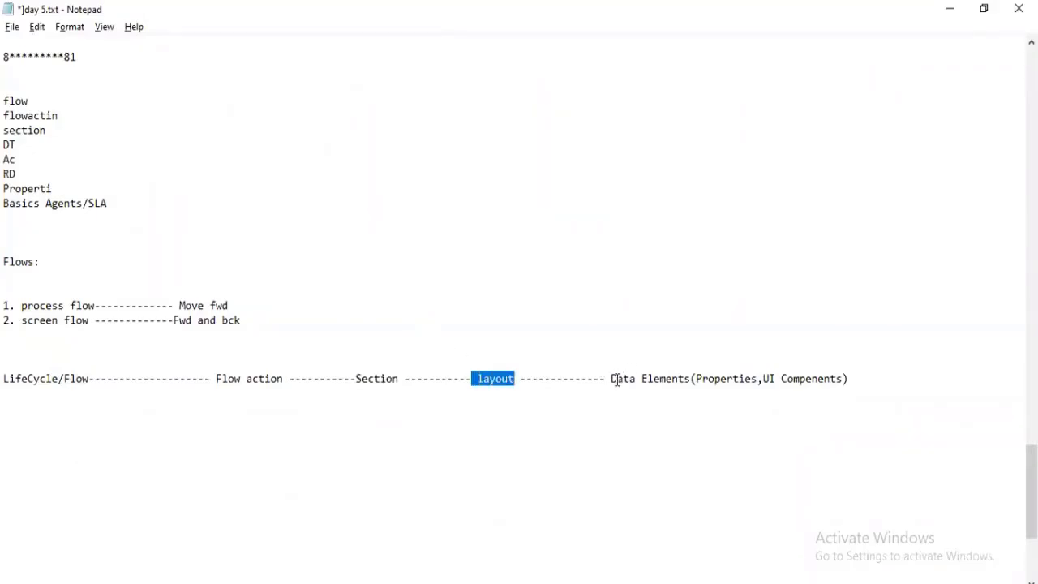
pyautogui.moveTo(616, 379); pyautogui.dragTo(776, 391)
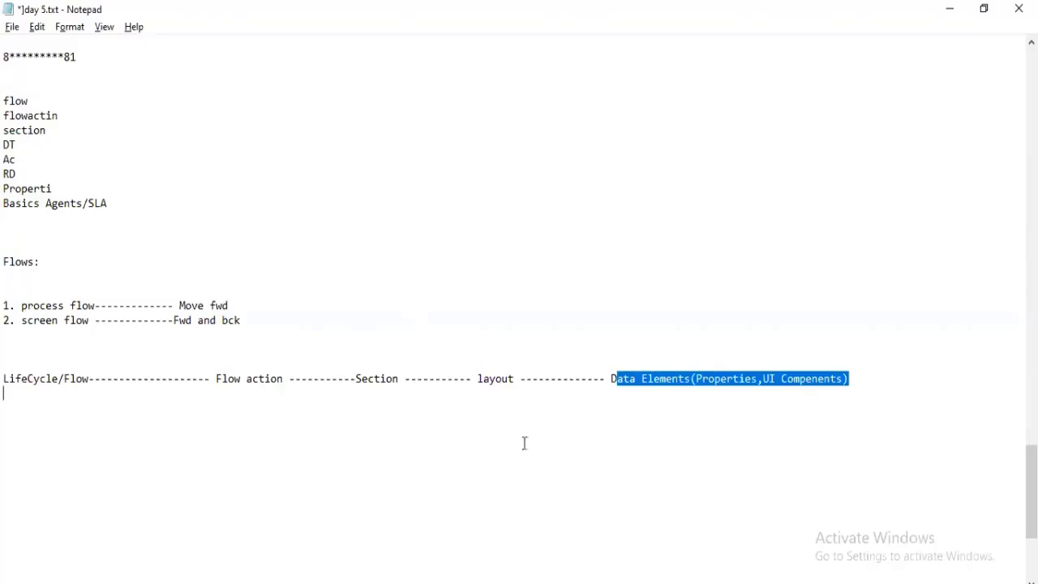
# Re-highlight LifeCycle/Flow, Section, layout, Data Elements, then Section, Flow action and Flow again.
pyautogui.click(23, 381)
pyautogui.doubleClick(23, 381)
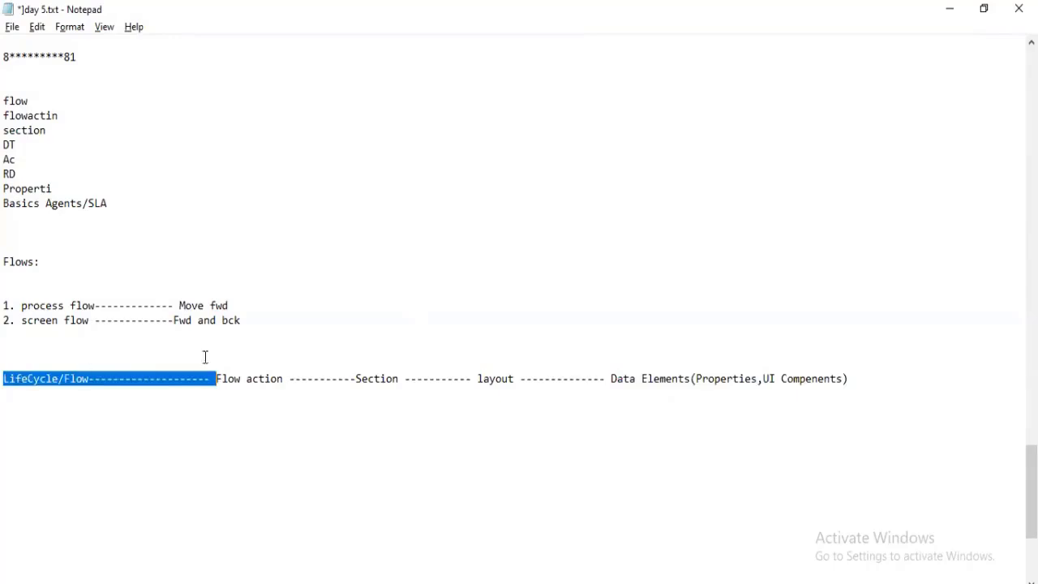
pyautogui.click(379, 378)
pyautogui.doubleClick(387, 378)
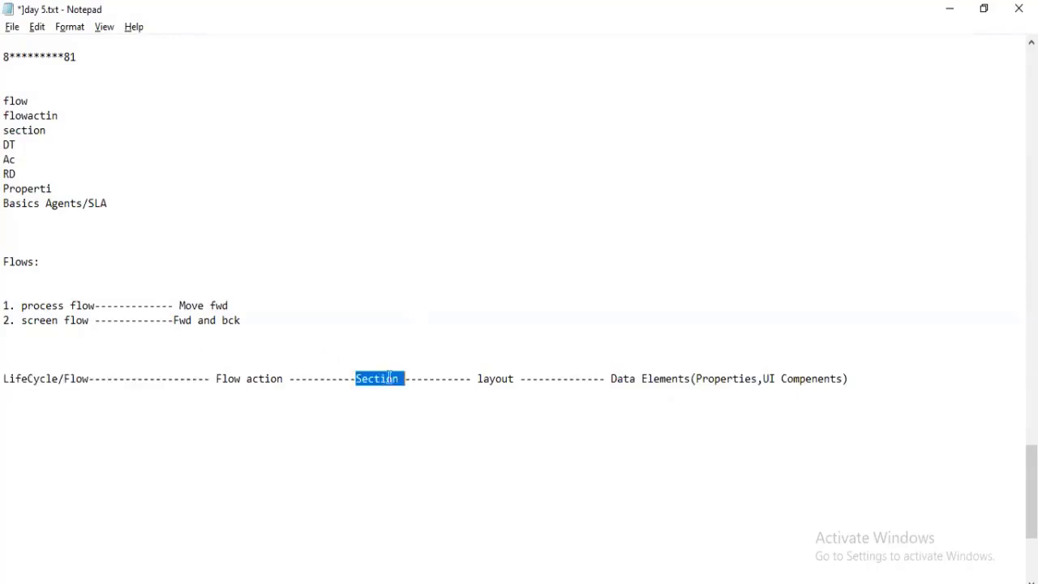
pyautogui.click(500, 378)
pyautogui.doubleClick(501, 378)
pyautogui.click(713, 381)
pyautogui.doubleClick(713, 381)
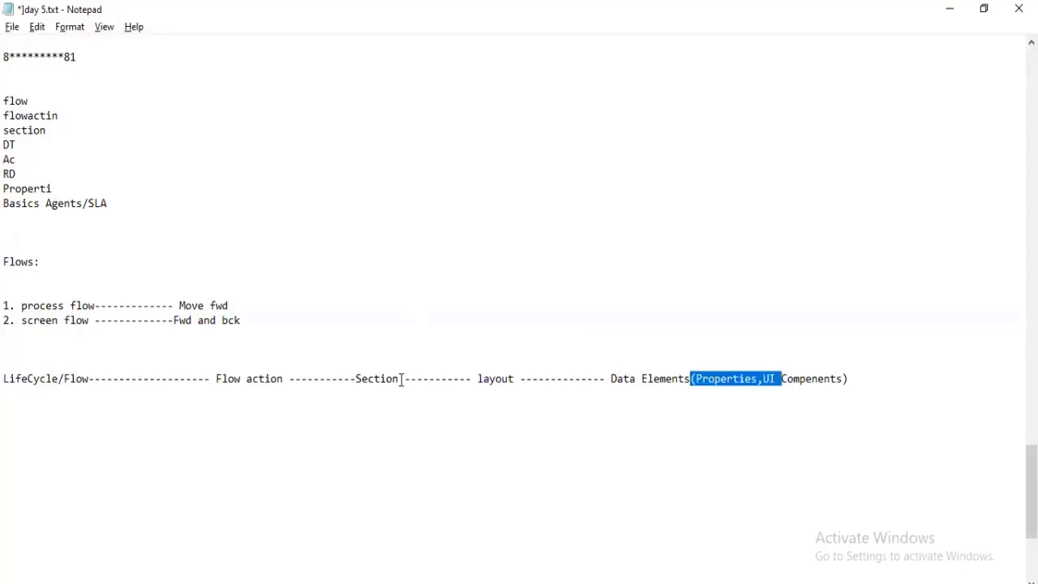
pyautogui.moveTo(401, 378); pyautogui.dragTo(355, 381)
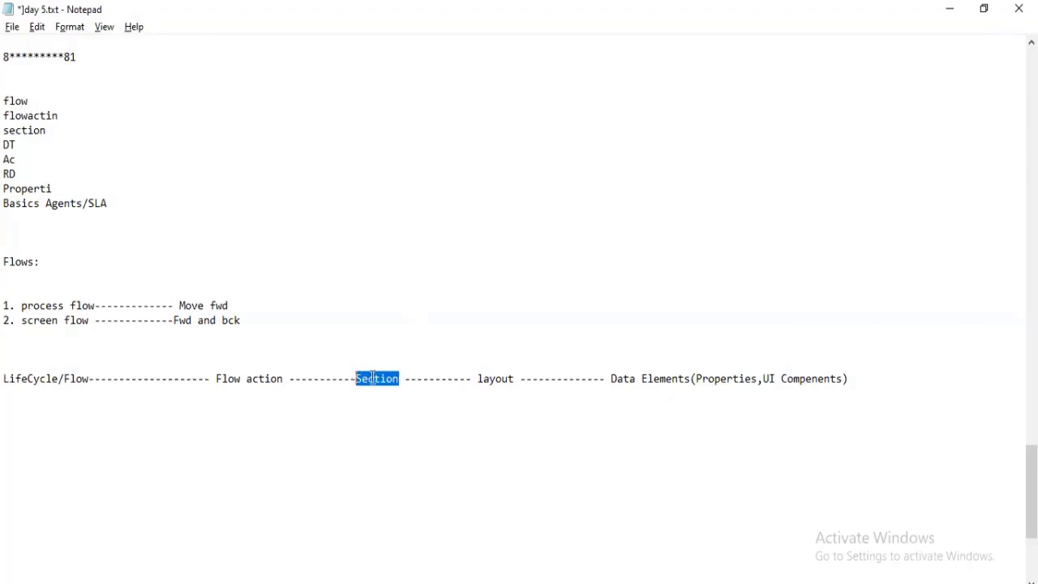
pyautogui.moveTo(290, 379); pyautogui.dragTo(220, 381)
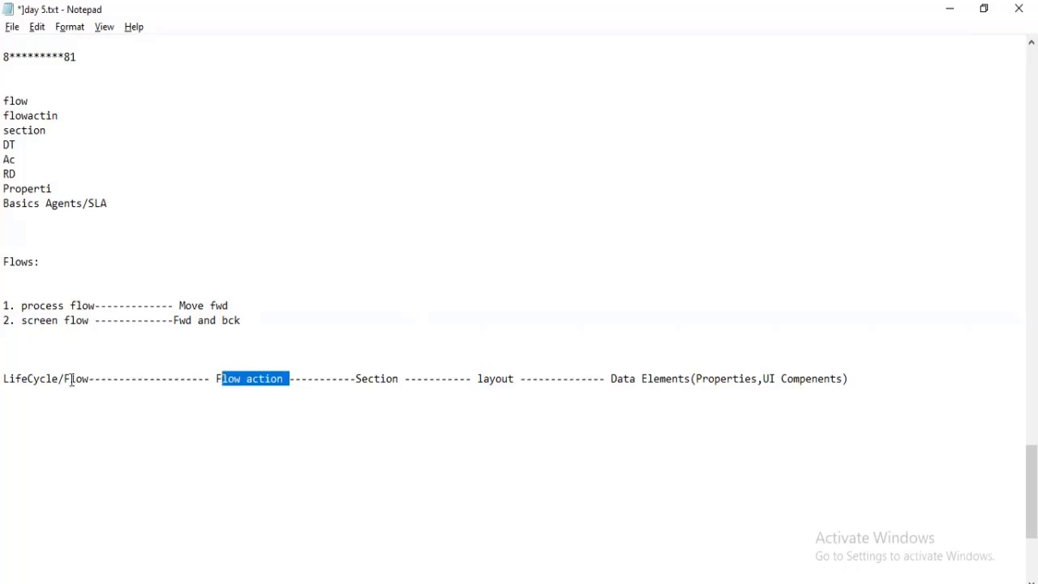
pyautogui.moveTo(89, 379); pyautogui.dragTo(68, 382)
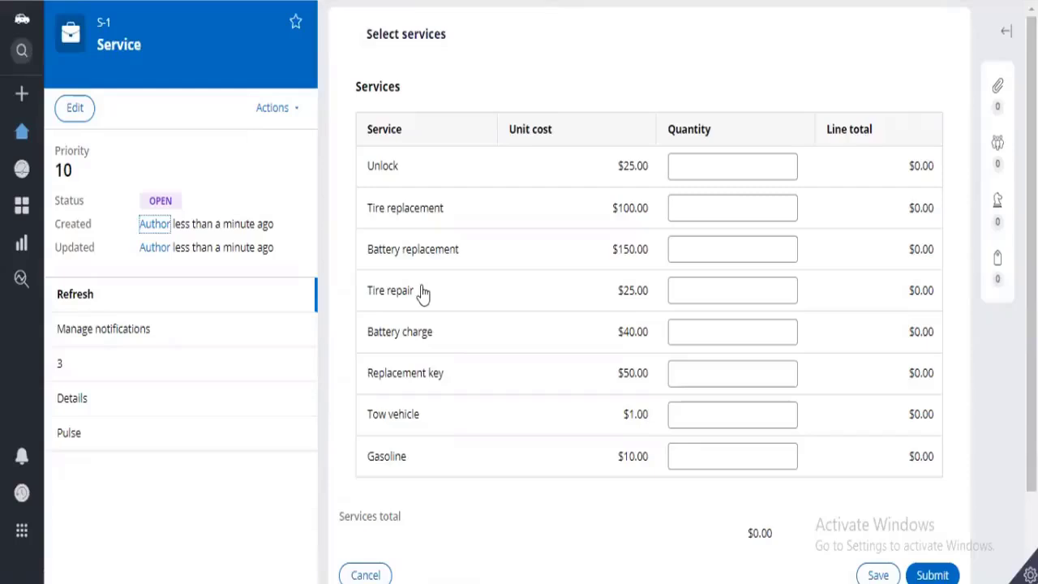
# Bring up Dev Studio's CollectEnrollmentInformation flow action, which uses the CollectEnrollmentInformation section.
pyautogui.moveTo(19, 109)
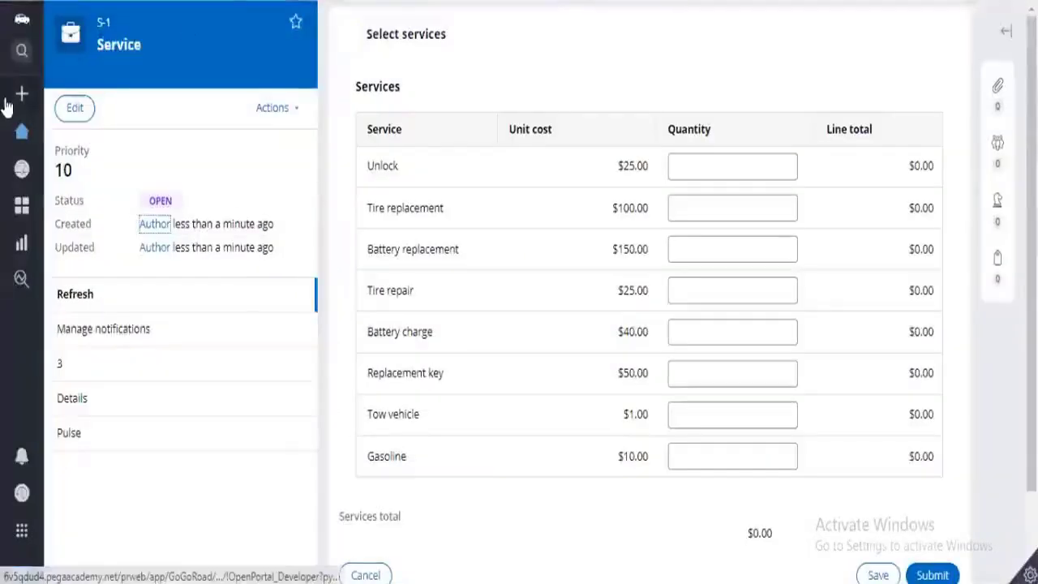
pyautogui.moveTo(12, 104)
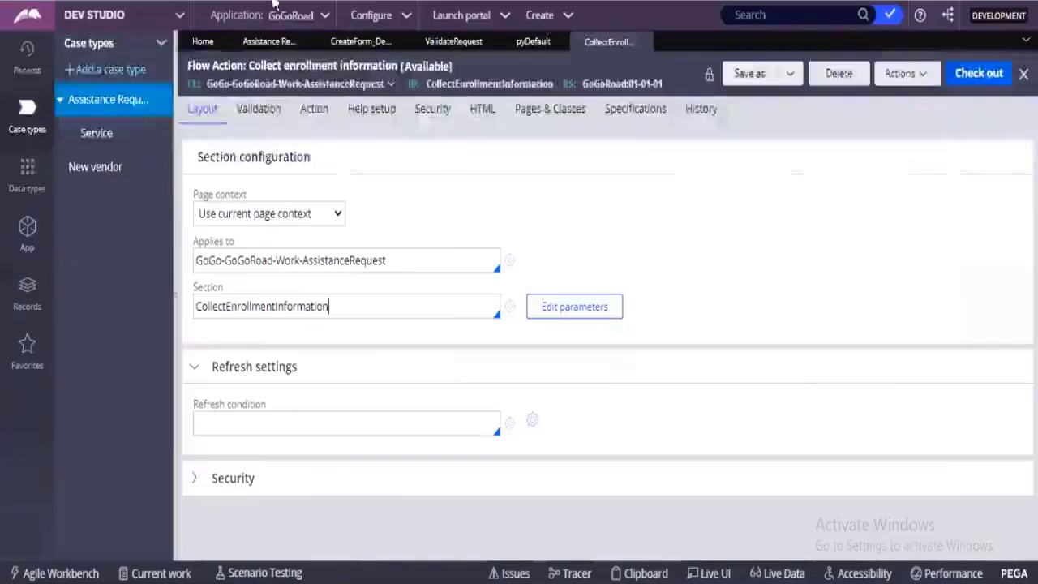
# Show the CreateForm_Default flow diagram, panned toward its Identify issue start.
pyautogui.click(361, 40)
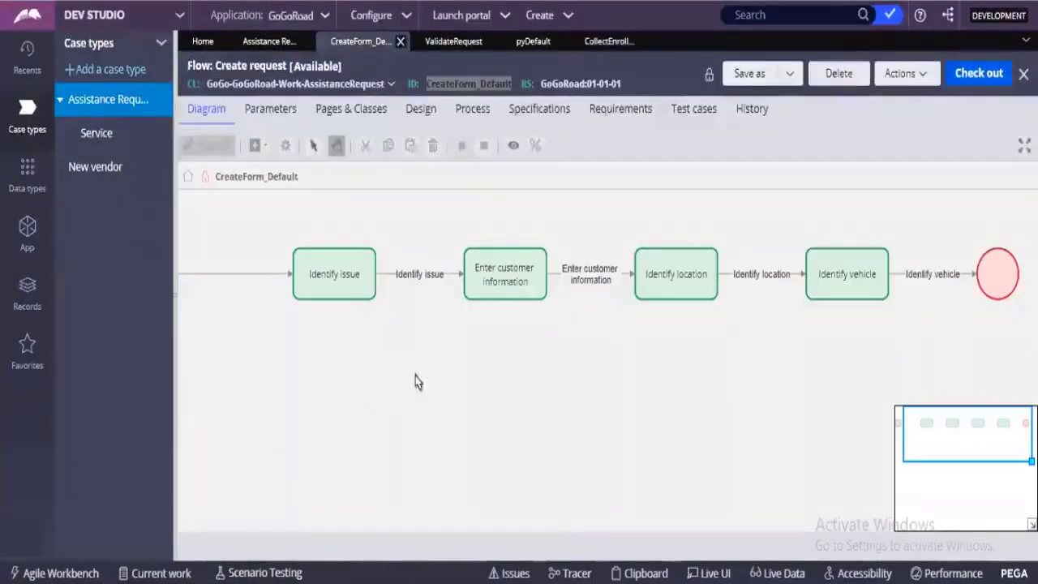
pyautogui.moveTo(373, 372); pyautogui.dragTo(416, 375)
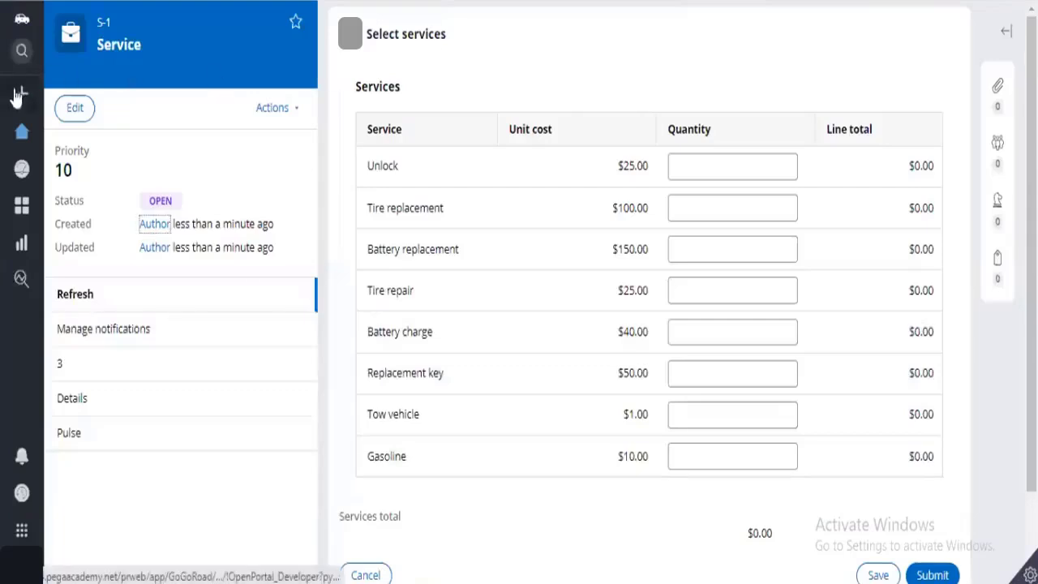
# Open the portal's case-type list, then return to the CreateForm_Default flow in Dev Studio.
pyautogui.click(20, 94)
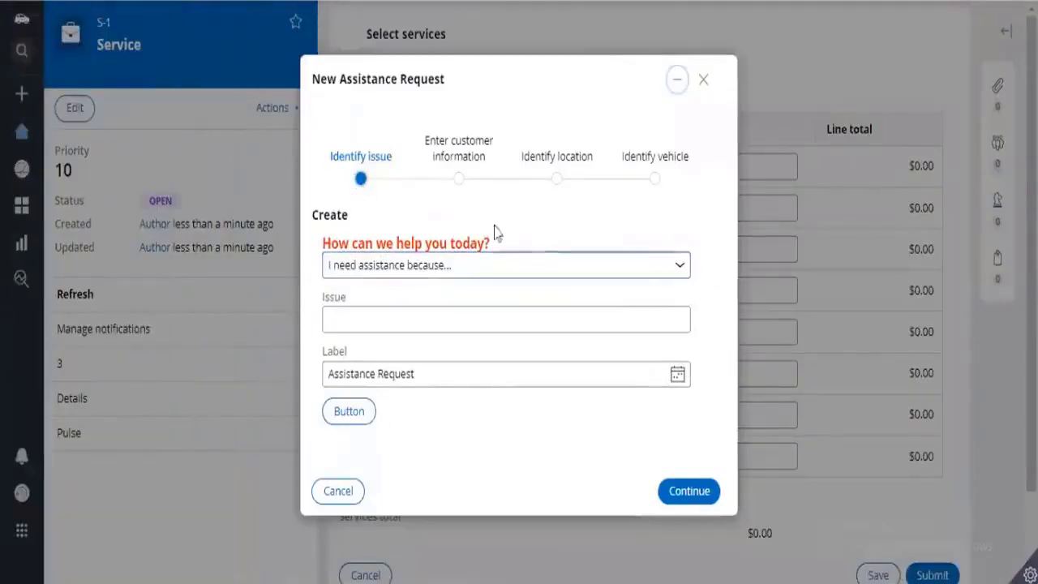
pyautogui.click(270, 2)
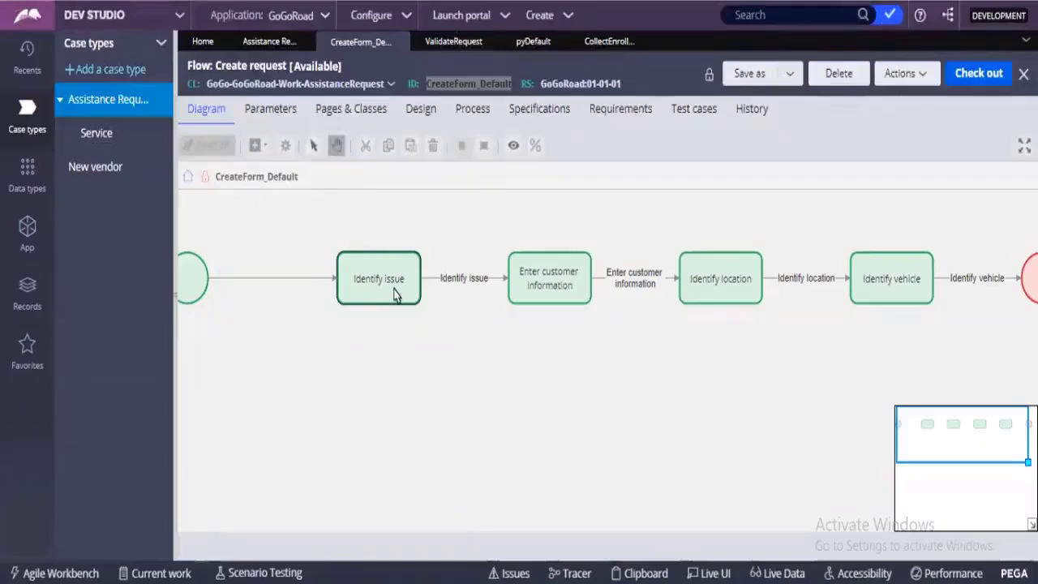
pyautogui.doubleClick(456, 278)
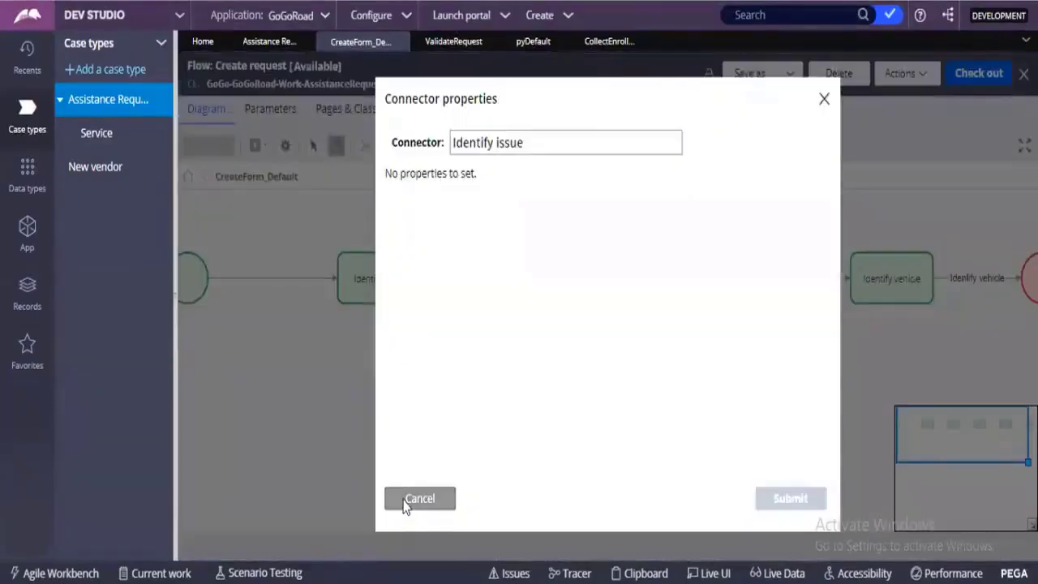
pyautogui.click(408, 500)
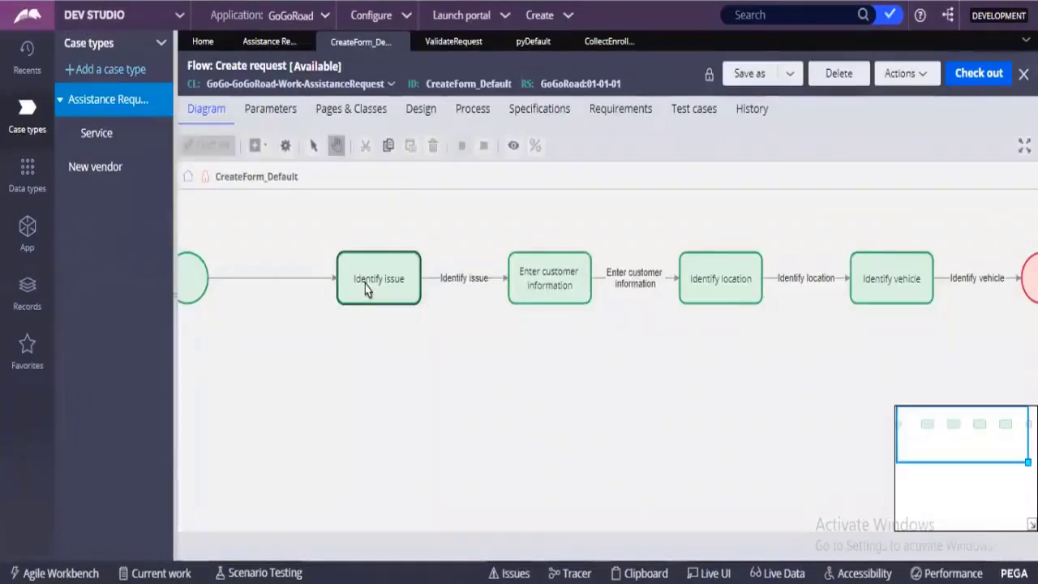
pyautogui.doubleClick(364, 284)
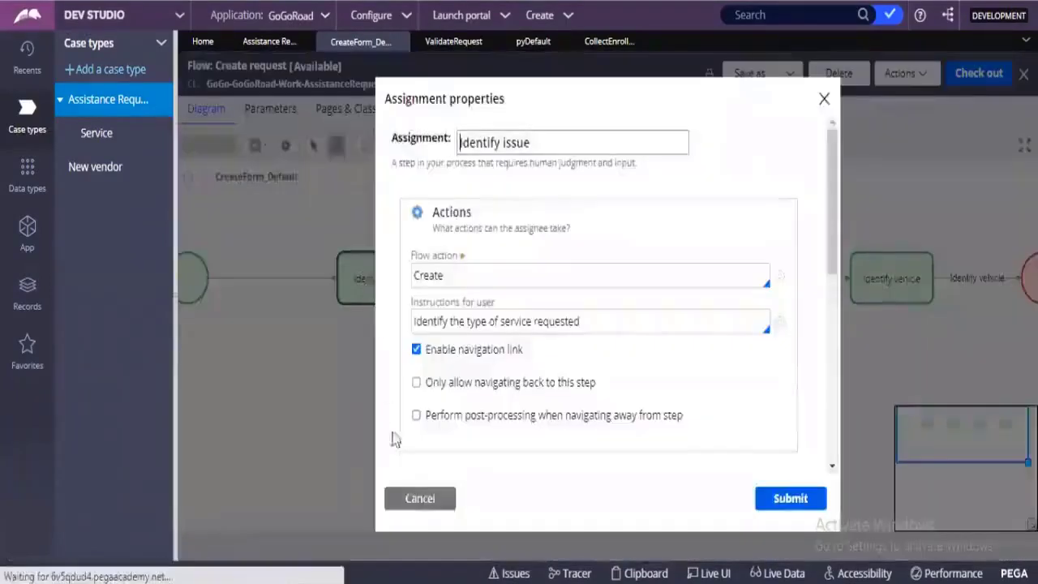
pyautogui.click(408, 510)
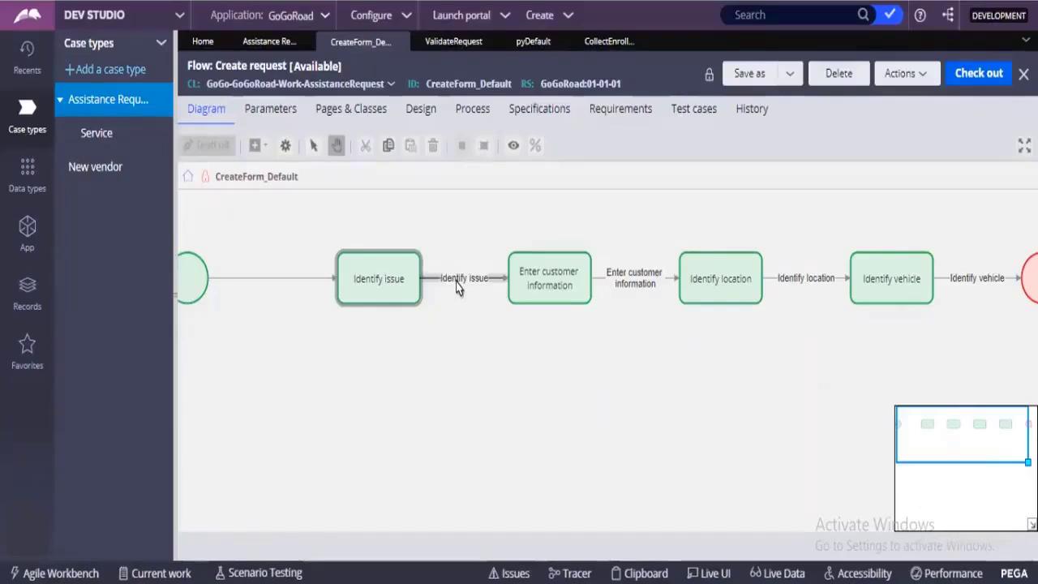
# Inspect a ValidateRequest connector, then open the Identify issue assignment's properties in CreateForm_Default.
pyautogui.click(453, 40)
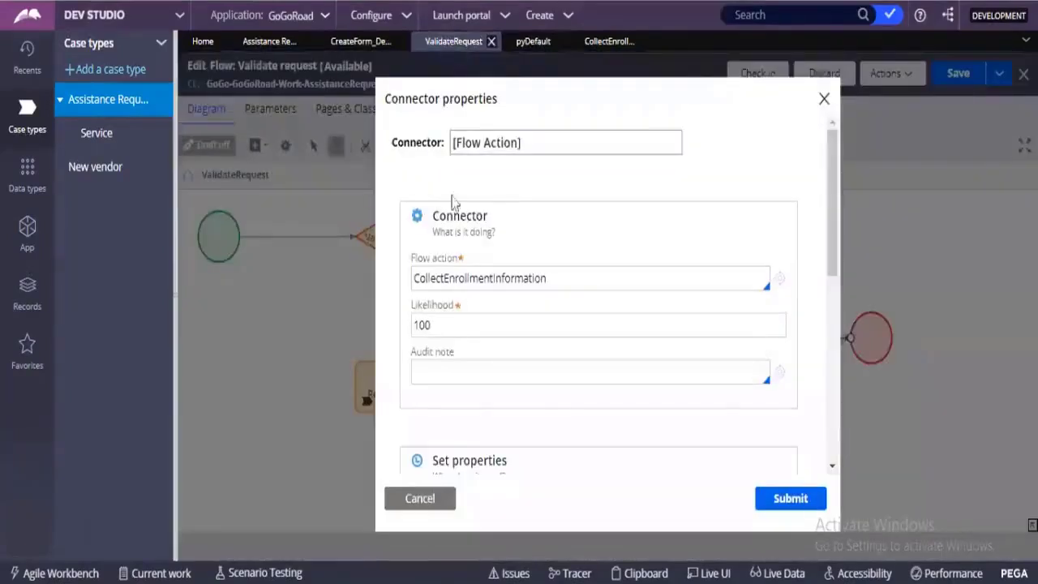
pyautogui.click(425, 501)
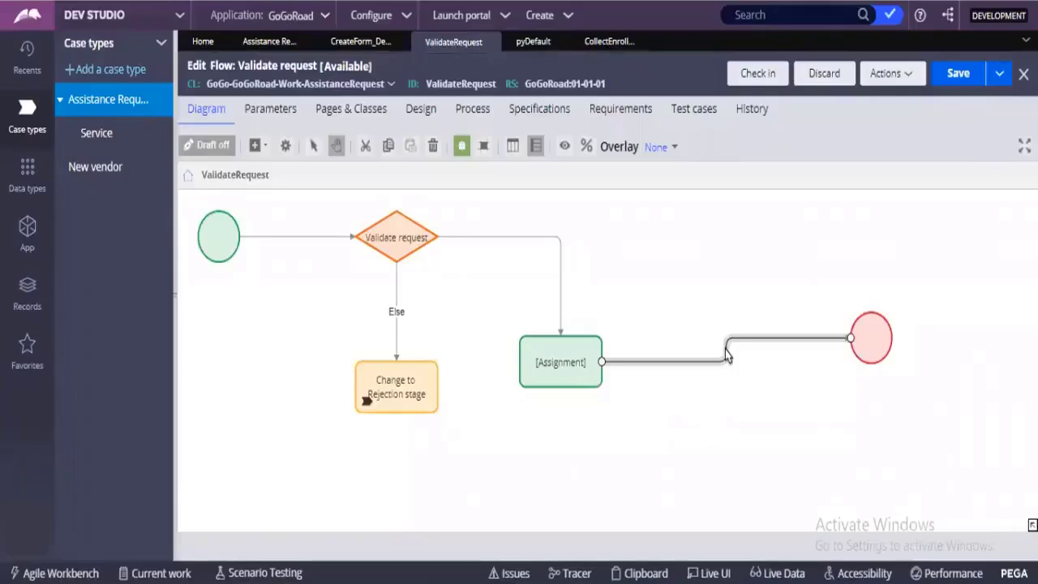
pyautogui.doubleClick(727, 355)
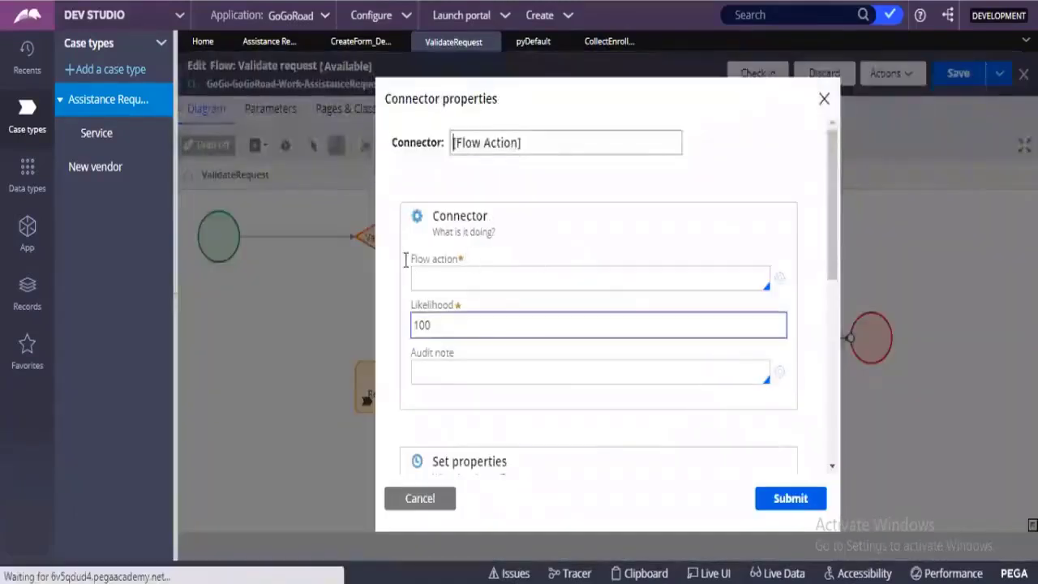
pyautogui.tripleClick(467, 270)
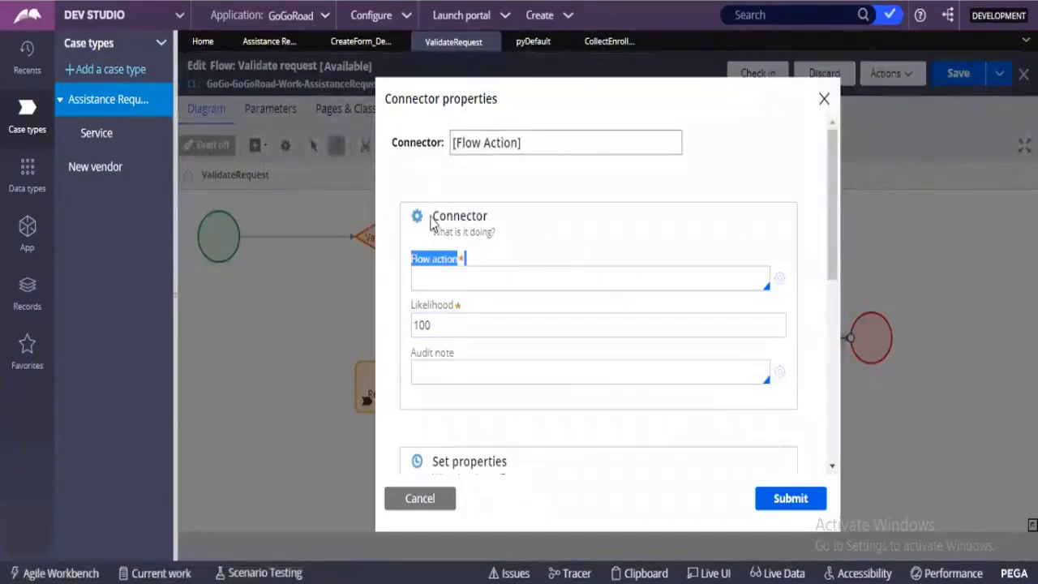
pyautogui.click(337, 47)
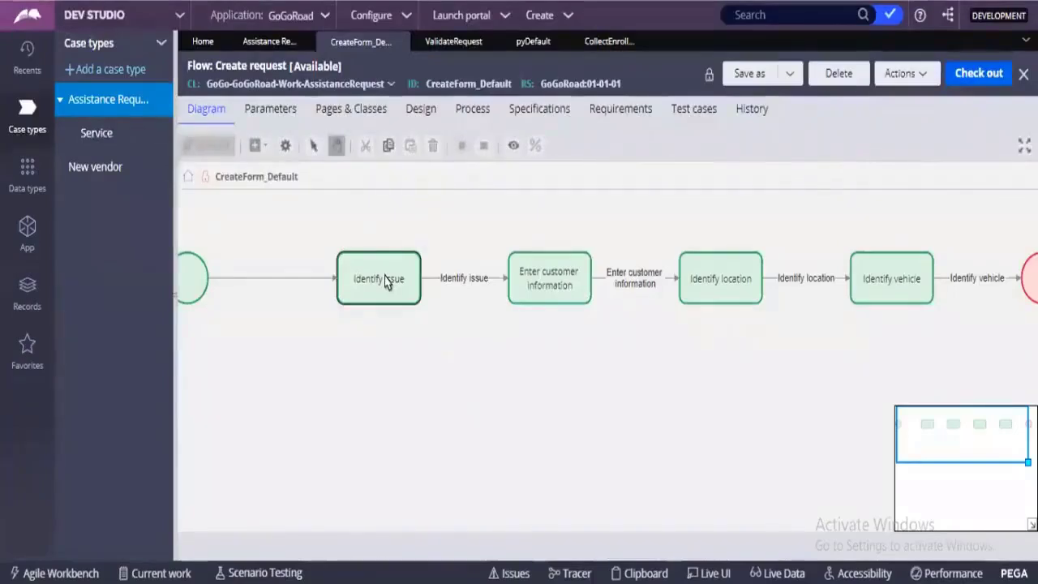
pyautogui.doubleClick(386, 280)
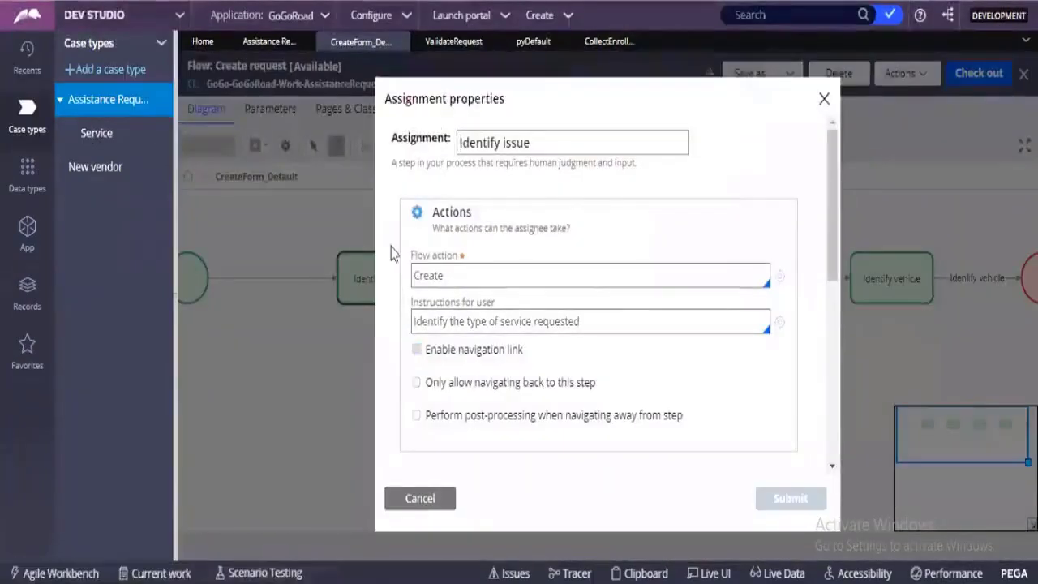
# Open the Create flow action rule from the Identify issue assignment's Flow action field.
pyautogui.tripleClick(453, 268)
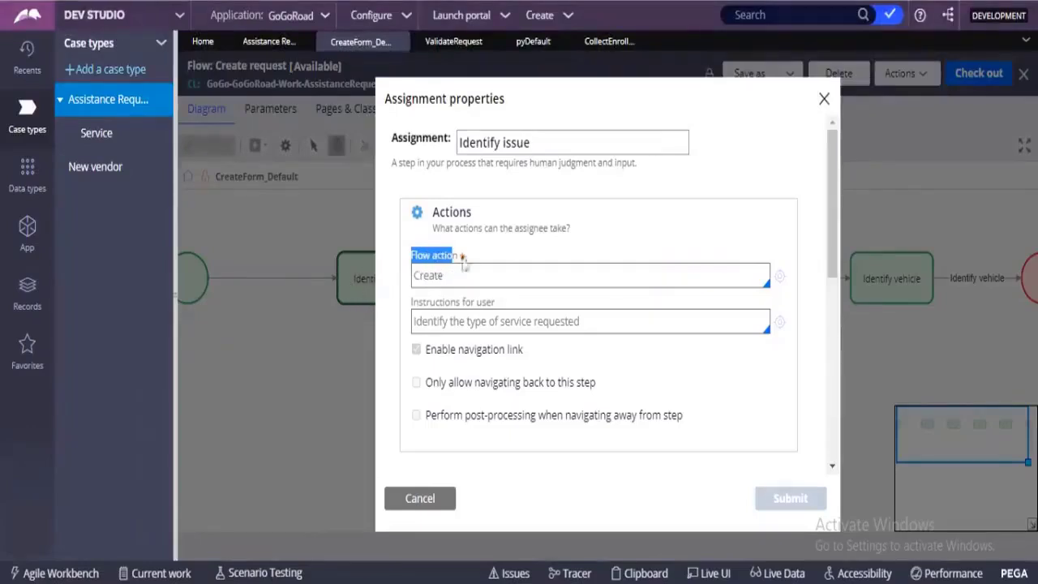
pyautogui.moveTo(450, 276); pyautogui.dragTo(414, 276)
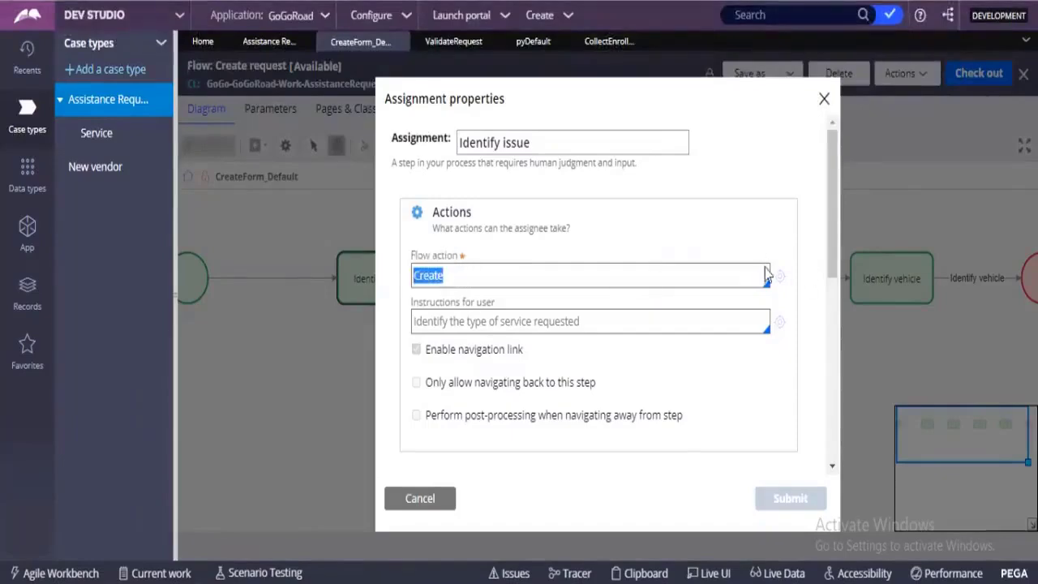
pyautogui.click(784, 280)
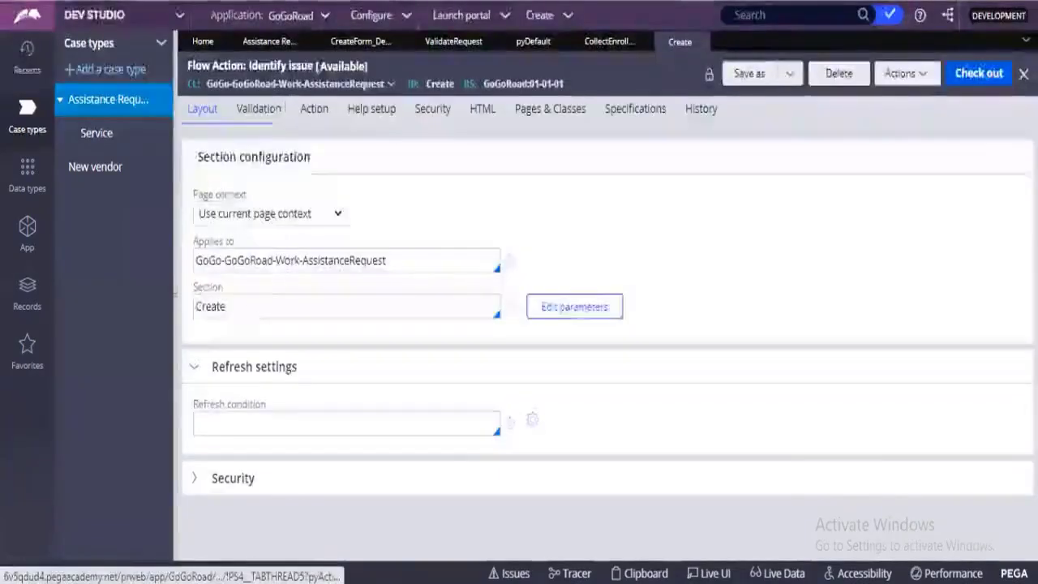
# Open the Create section rule named in the flow action's Layout tab.
pyautogui.moveTo(229, 306); pyautogui.dragTo(191, 306)
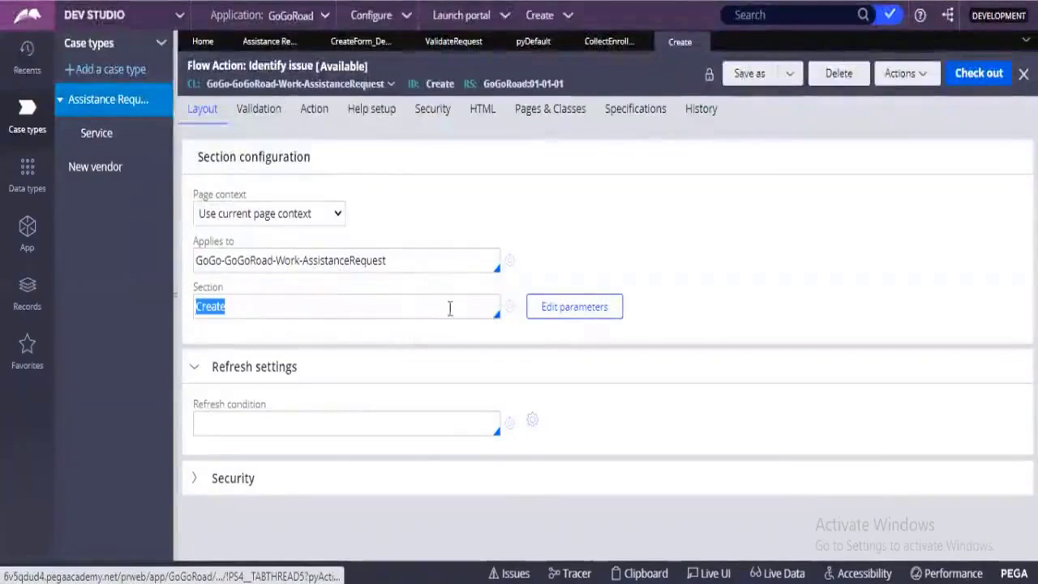
pyautogui.click(506, 309)
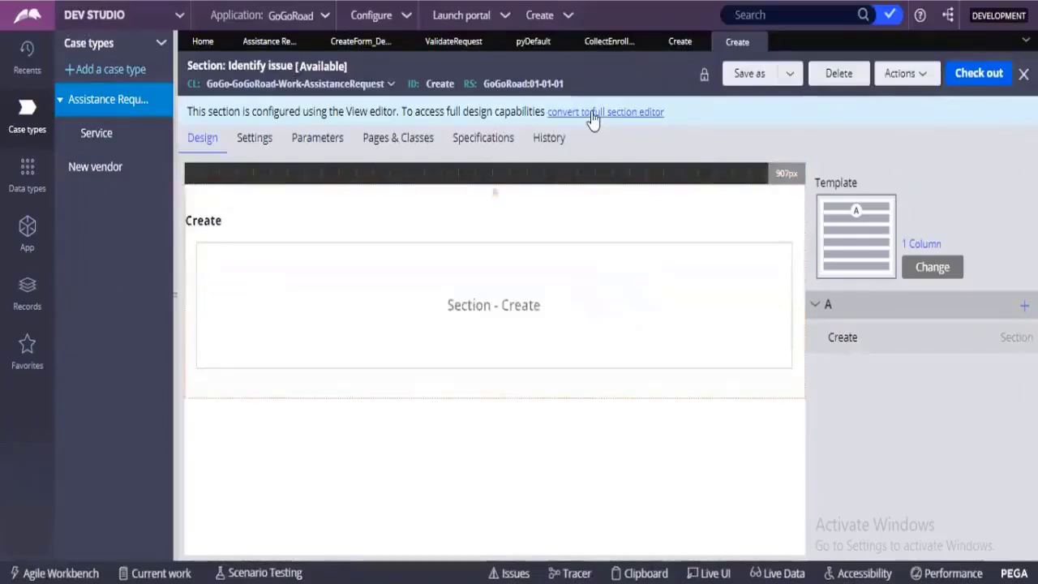
# Convert the Create section to the full section editor, confirming the conversion with Submit.
pyautogui.click(592, 114)
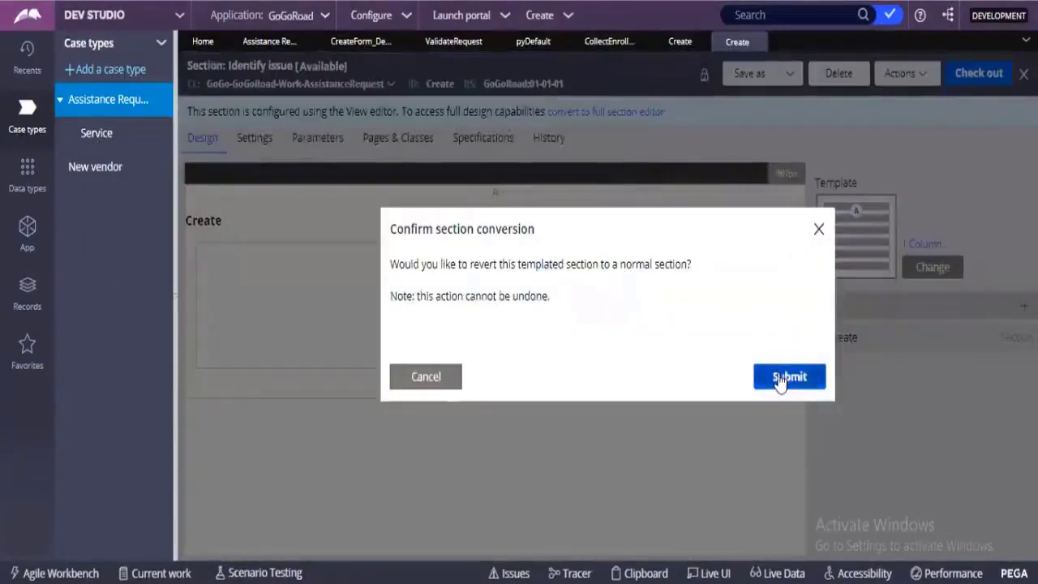
pyautogui.click(779, 378)
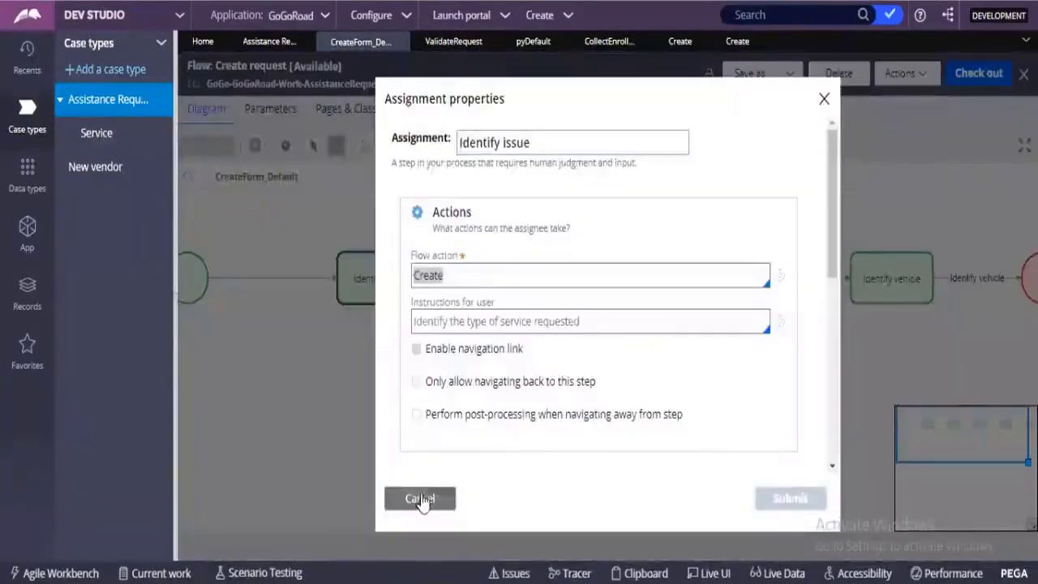
# Close the assignment properties and point out the Identify issue and Enter customer information steps.
pyautogui.click(420, 495)
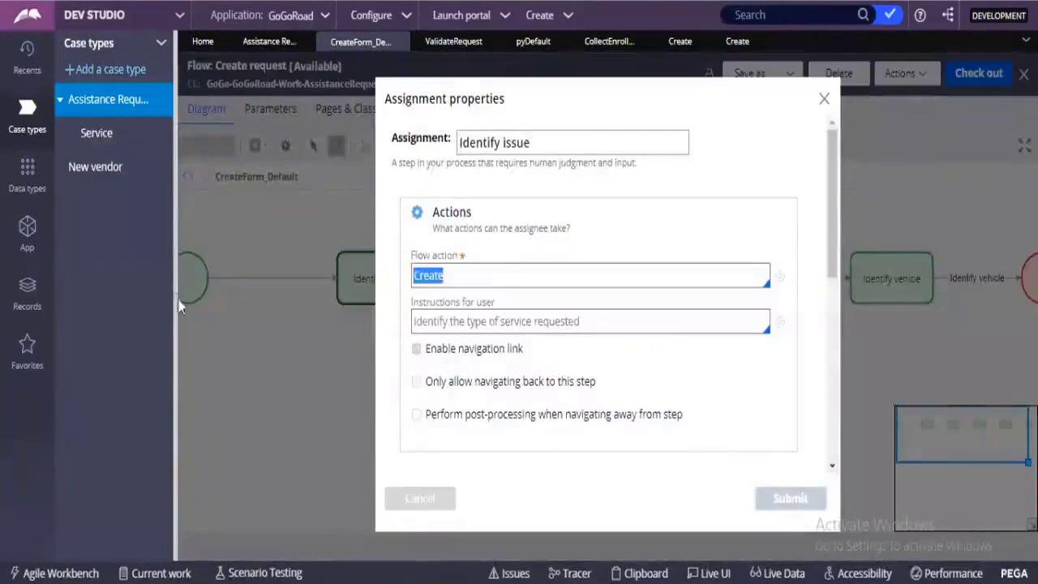
pyautogui.click(260, 277)
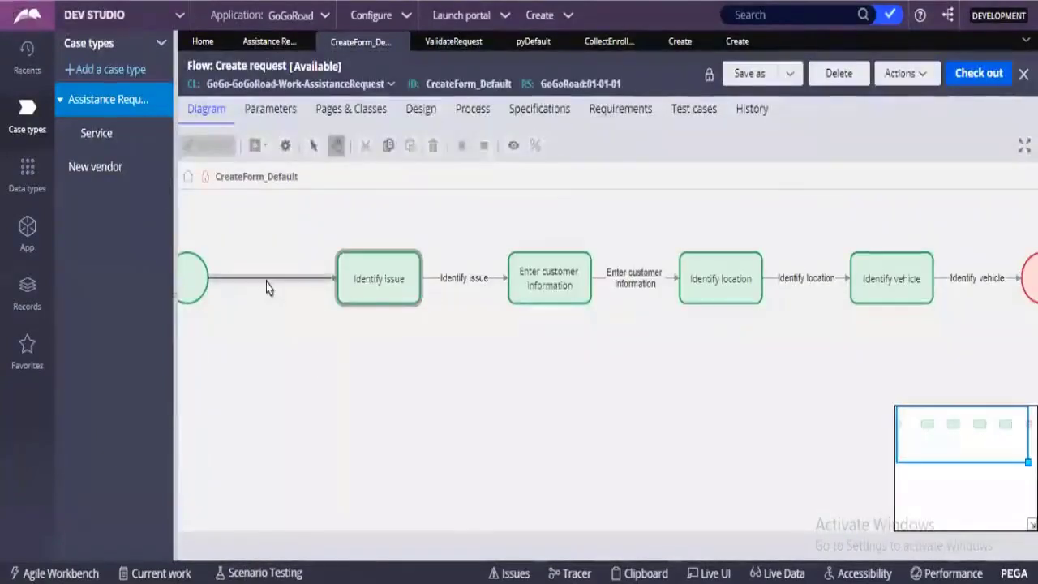
pyautogui.click(256, 255)
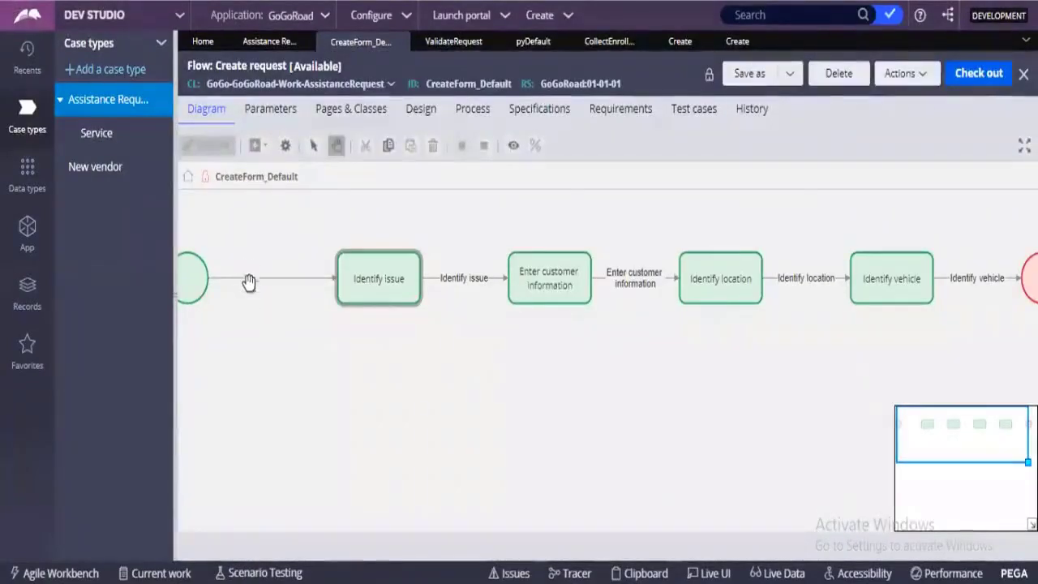
pyautogui.click(367, 297)
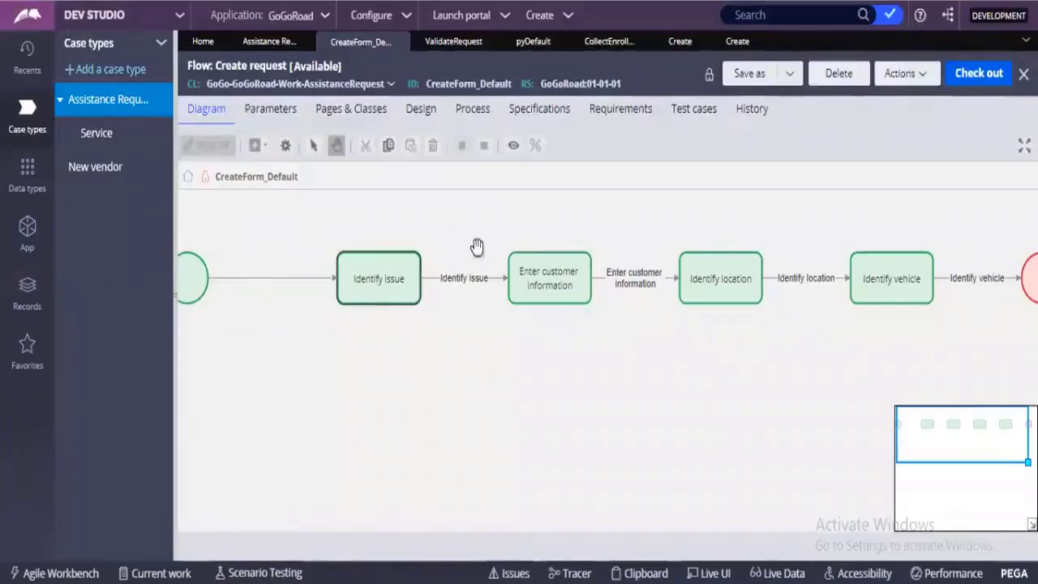
pyautogui.click(517, 297)
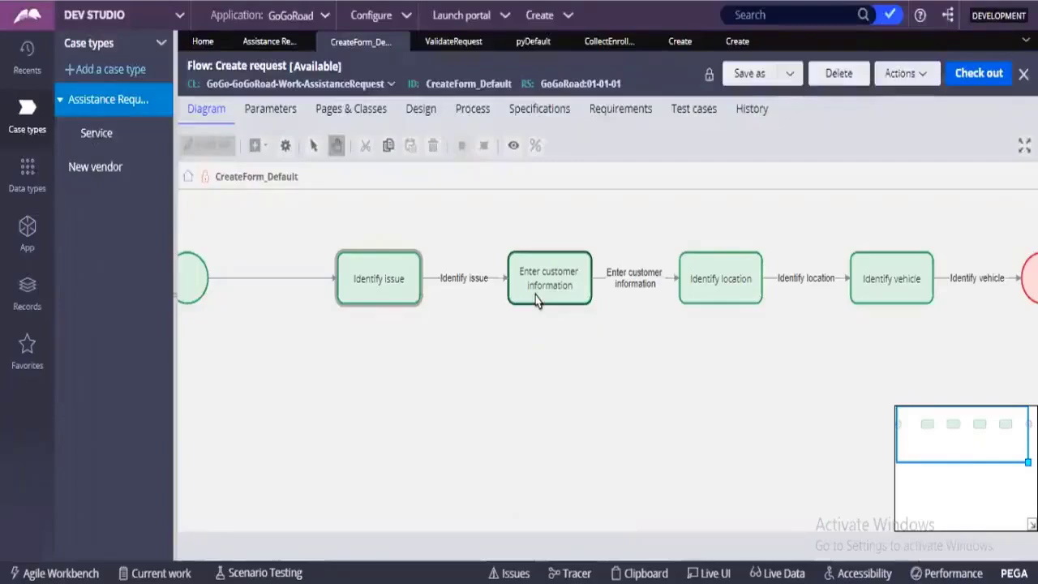
pyautogui.click(394, 297)
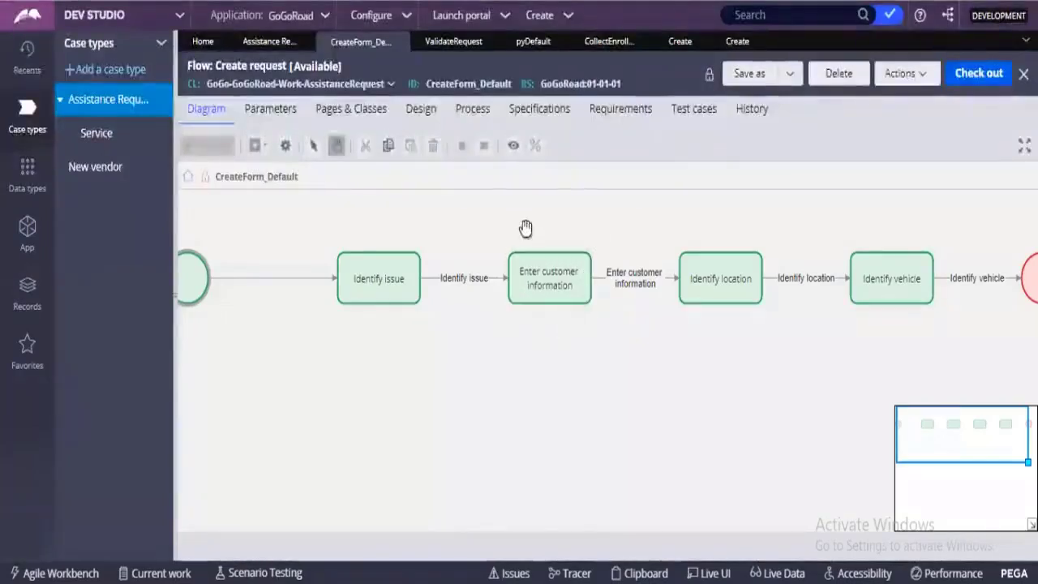
pyautogui.click(556, 283)
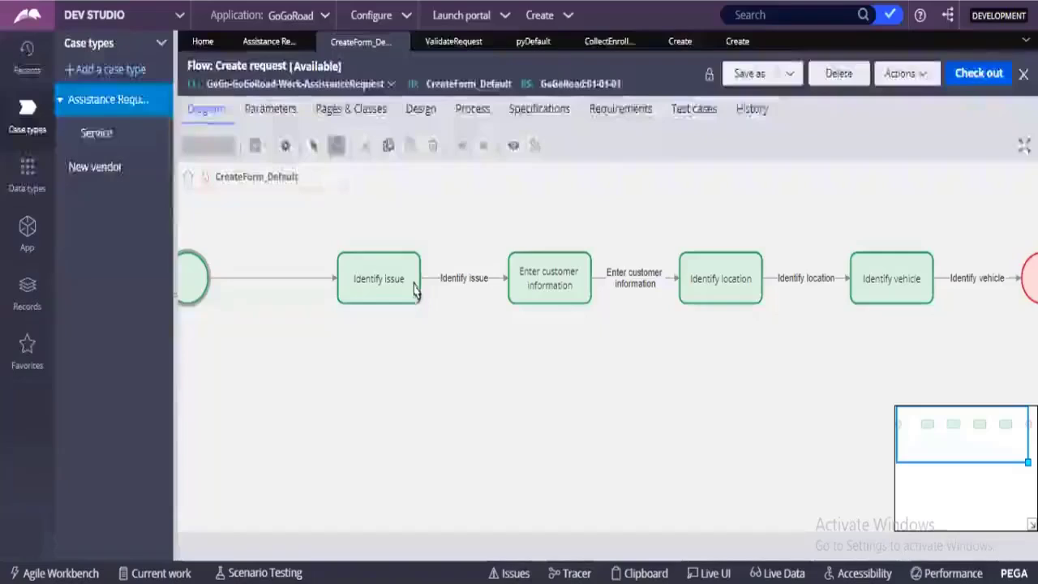
# Select the Identify issue step in the Create request flow (CreateForm_Default).
pyautogui.click(414, 294)
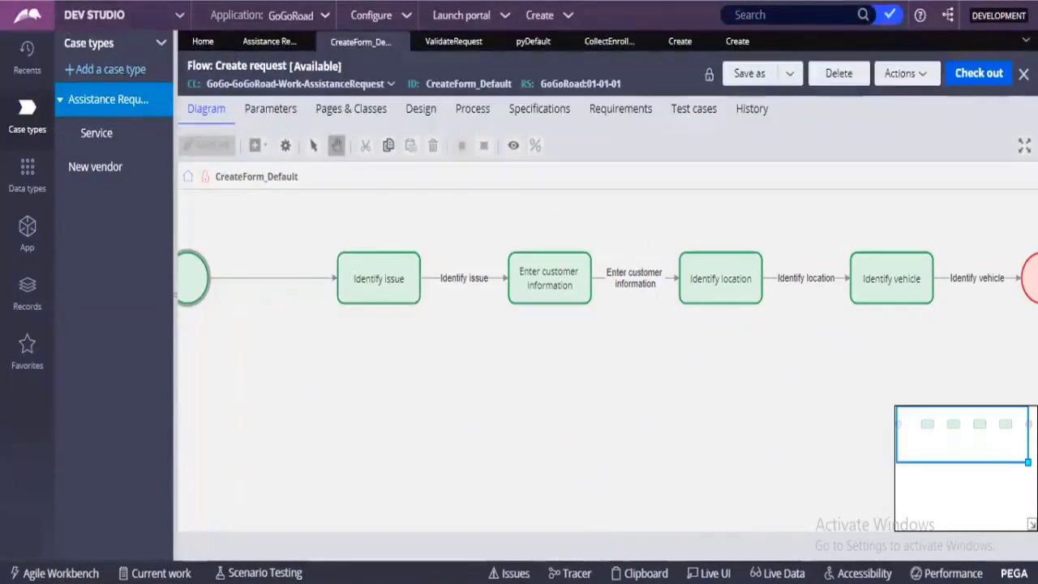
pyautogui.hotkey('alt', 'Tab')
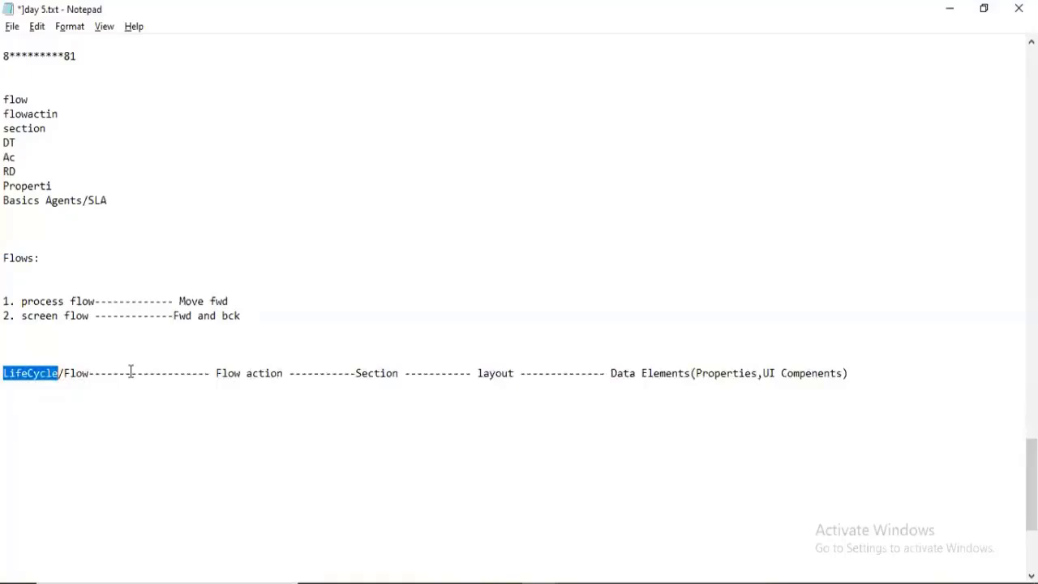
pyautogui.moveTo(10, 373); pyautogui.dragTo(94, 376)
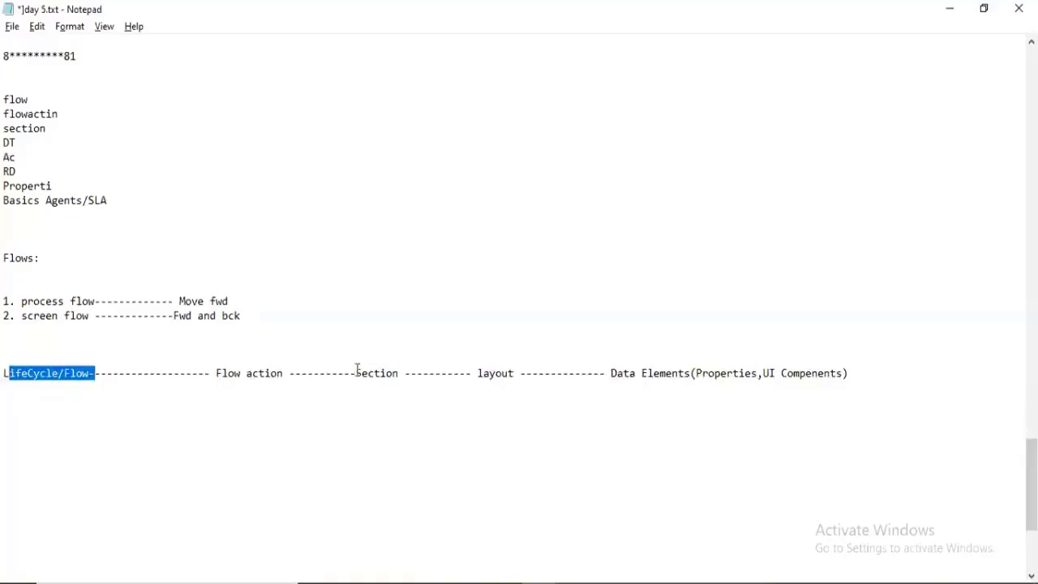
pyautogui.moveTo(356, 372); pyautogui.dragTo(409, 377)
pyautogui.moveTo(295, 373); pyautogui.dragTo(229, 373)
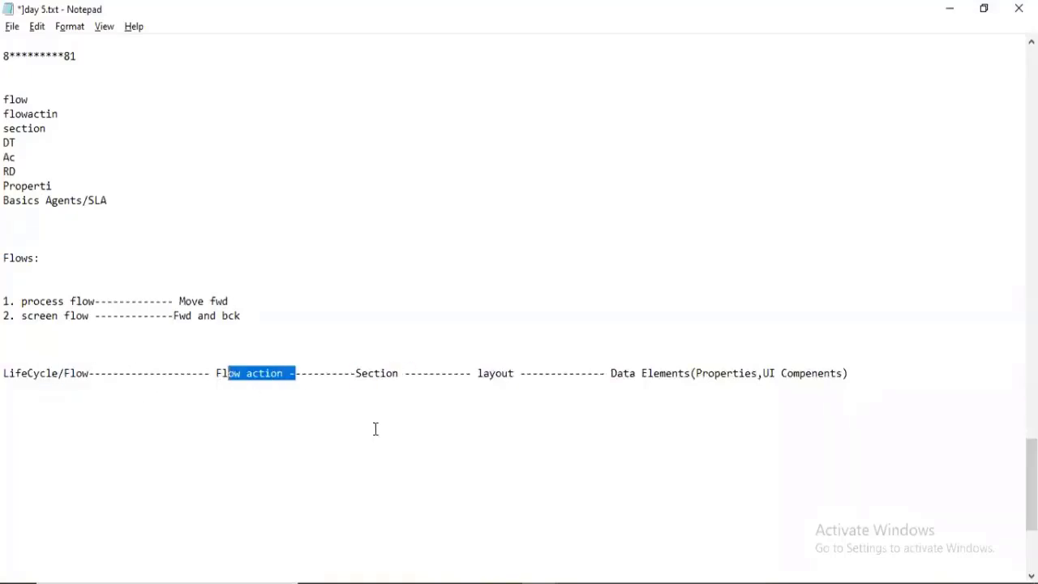
pyautogui.click(935, 9)
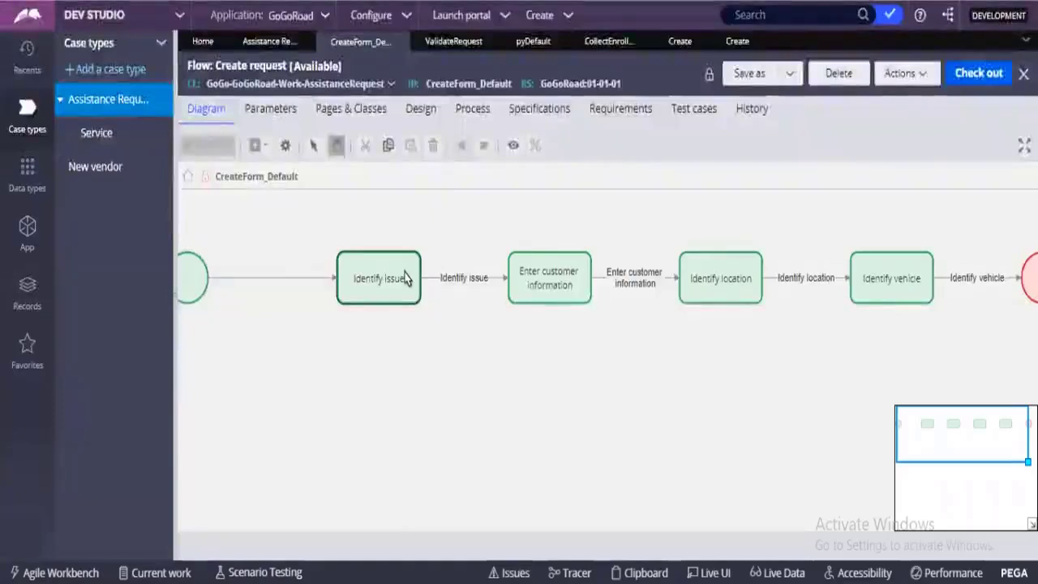
# Trace Identify issue to its Create flow action and Create section design, then highlight LifeCycle/Flow → Flow action in the note.
pyautogui.doubleClick(405, 278)
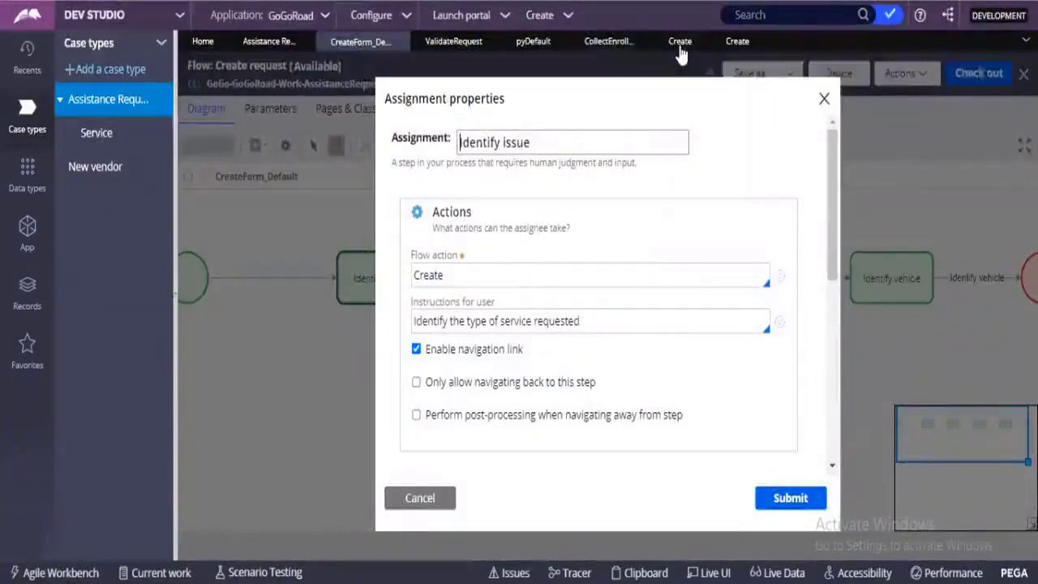
pyautogui.click(679, 42)
pyautogui.moveTo(232, 309); pyautogui.dragTo(198, 312)
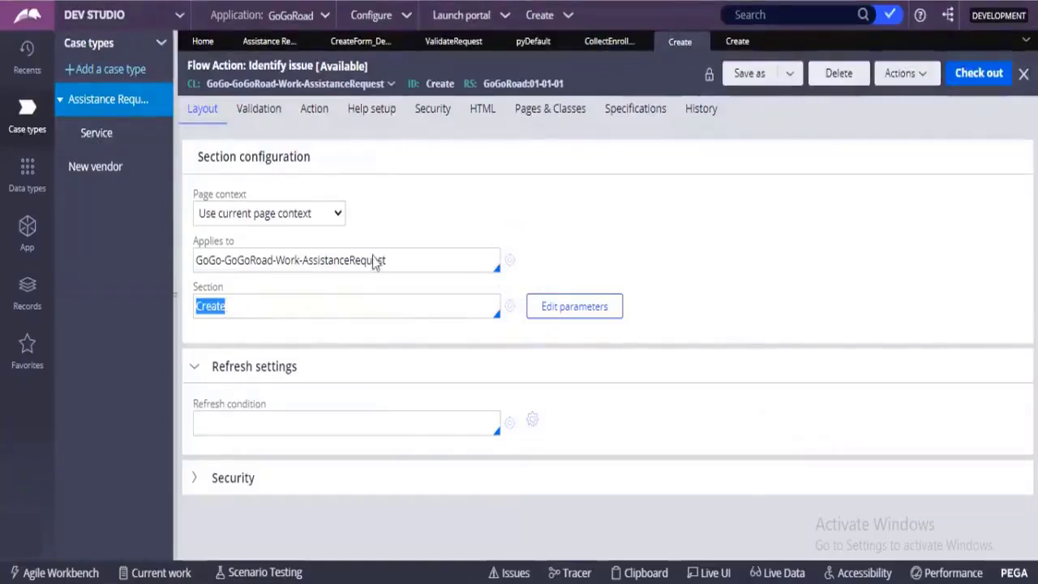
pyautogui.click(735, 44)
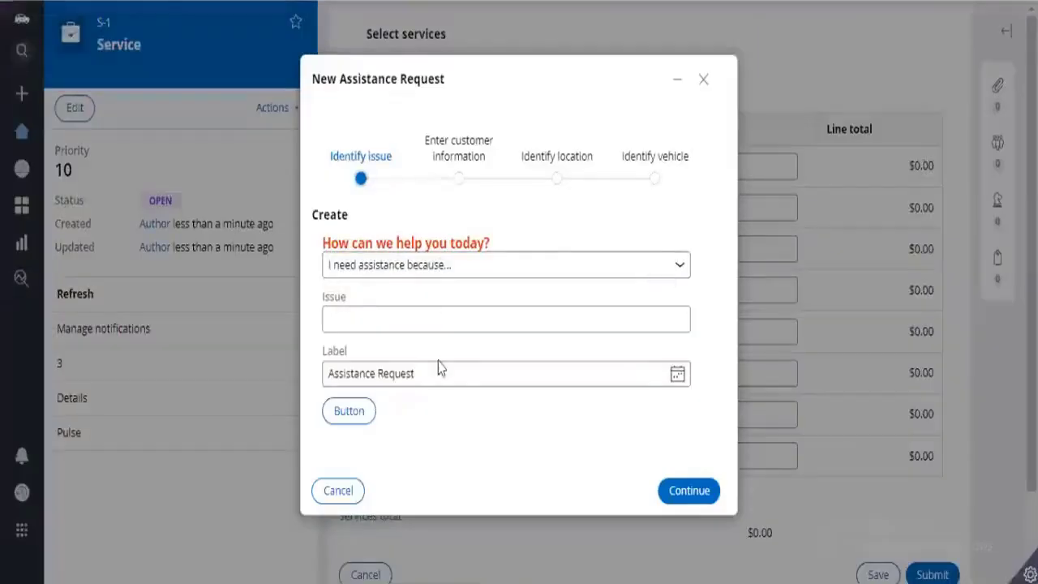
pyautogui.moveTo(403, 321)
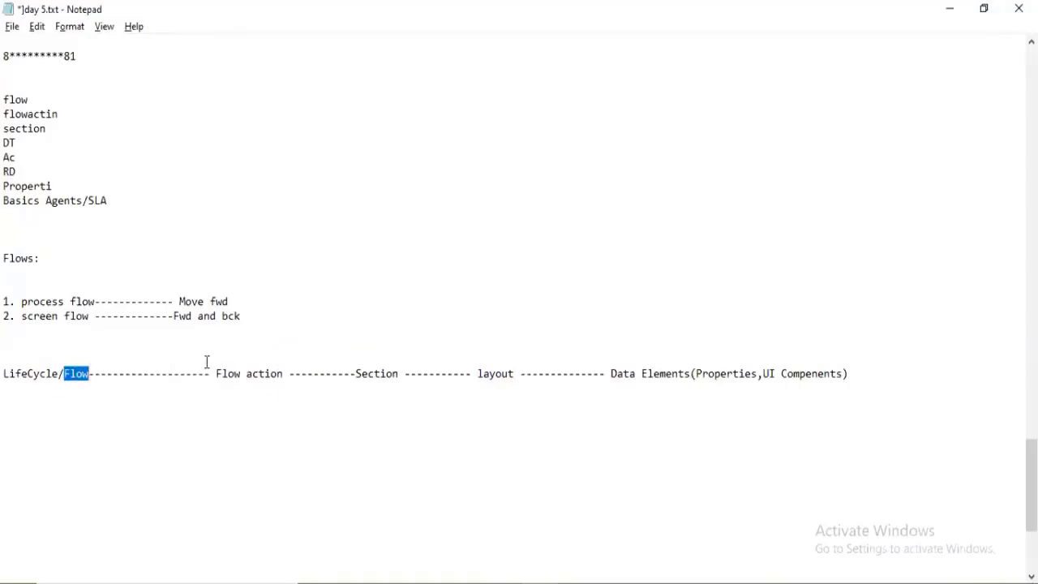
pyautogui.moveTo(4, 373); pyautogui.dragTo(288, 369)
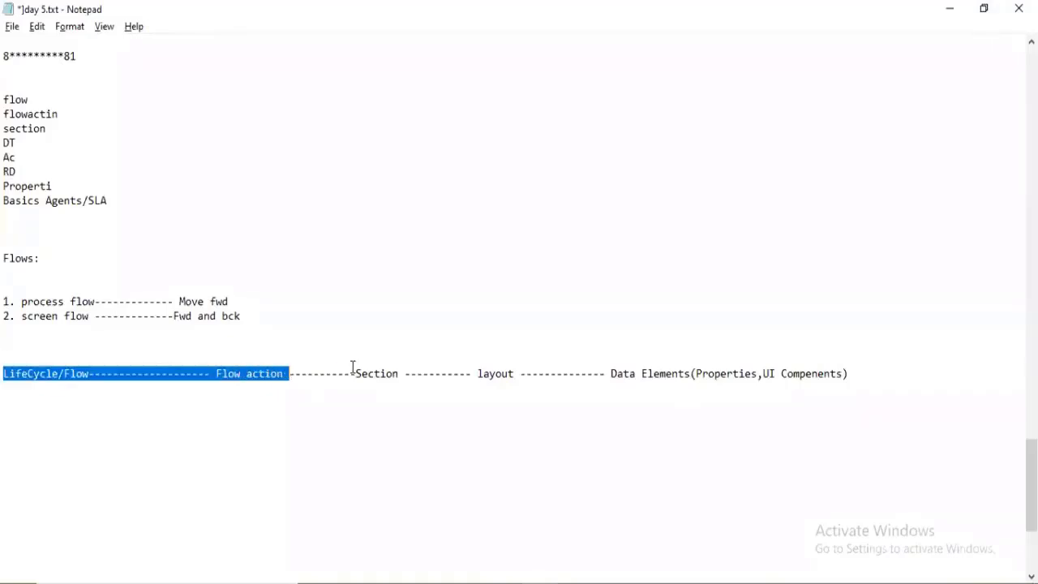
# Highlight Section, layout and Data Elements in the note, then return to Dev Studio's Validate request flow.
pyautogui.moveTo(356, 373); pyautogui.dragTo(398, 373)
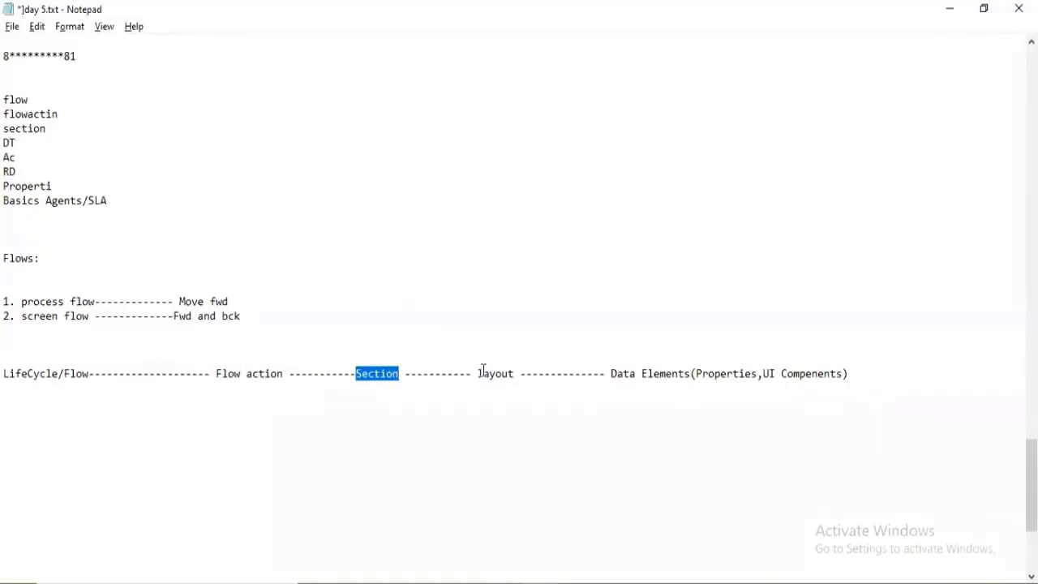
pyautogui.moveTo(478, 373); pyautogui.dragTo(516, 374)
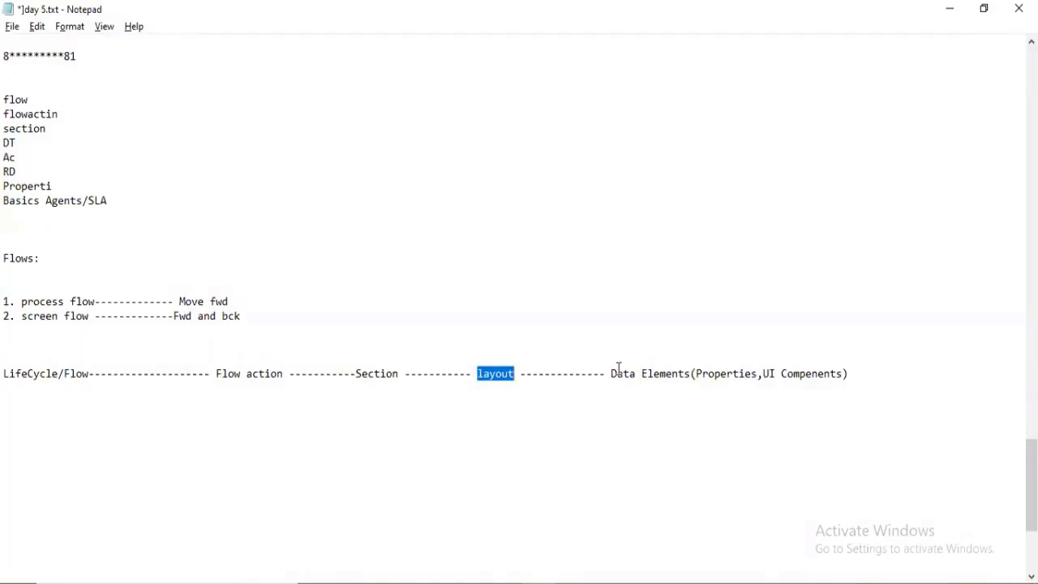
pyautogui.moveTo(618, 371); pyautogui.dragTo(756, 373)
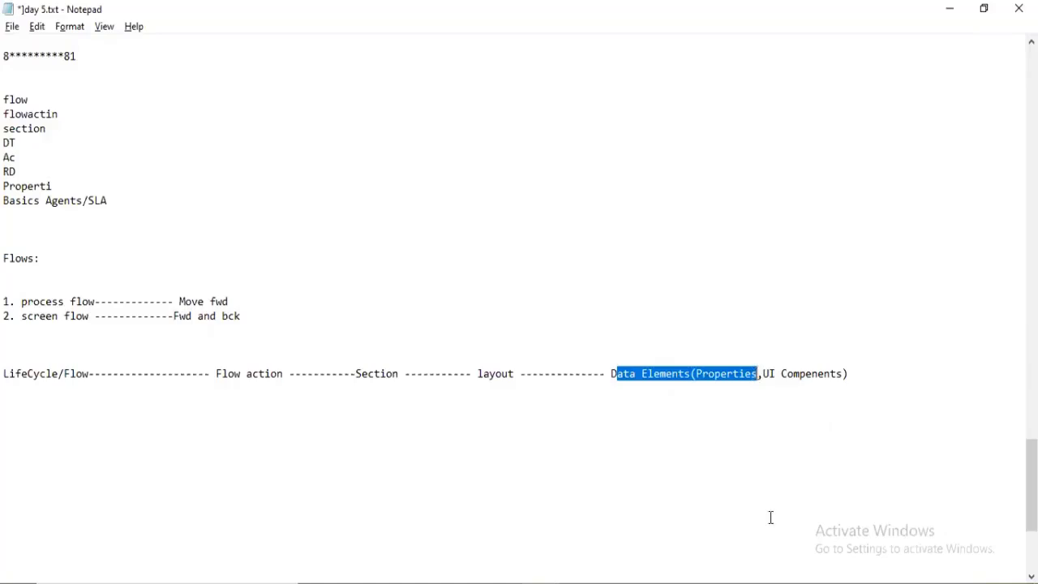
pyautogui.hotkey('alt', 'Tab')
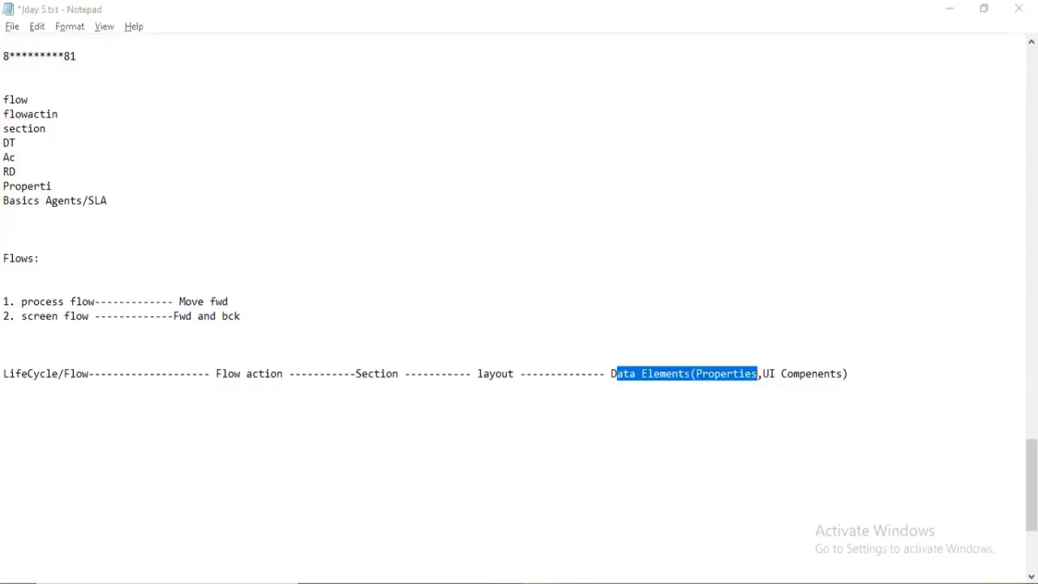
pyautogui.click(441, 531)
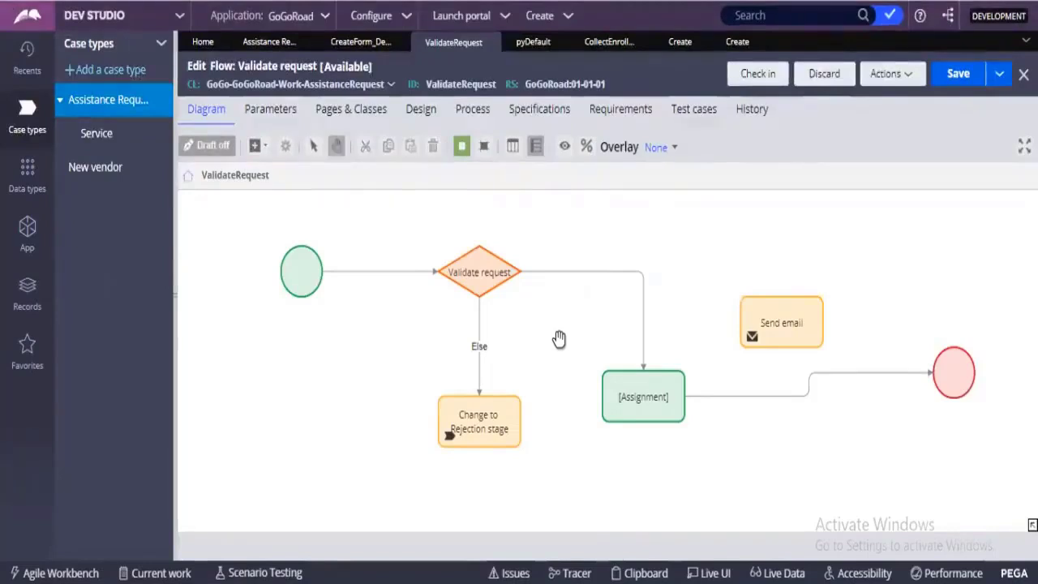
pyautogui.click(468, 278)
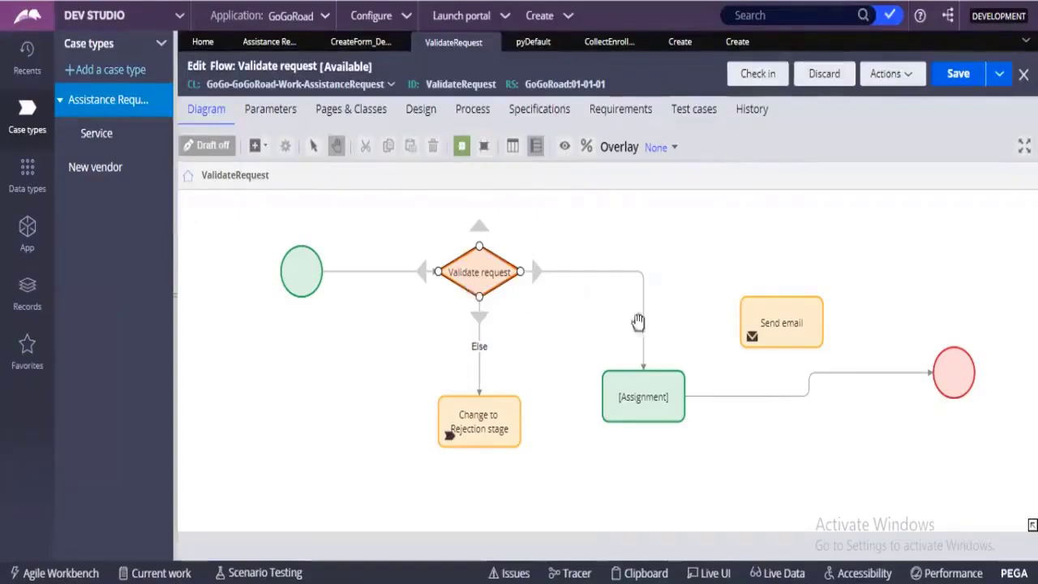
pyautogui.click(698, 469)
pyautogui.click(653, 422)
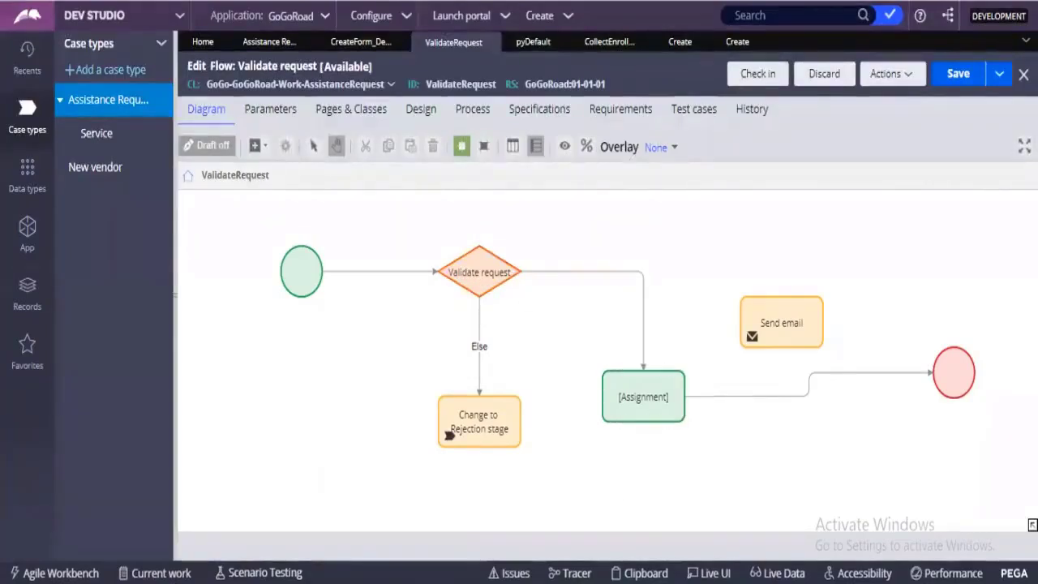
pyautogui.moveTo(539, 579)
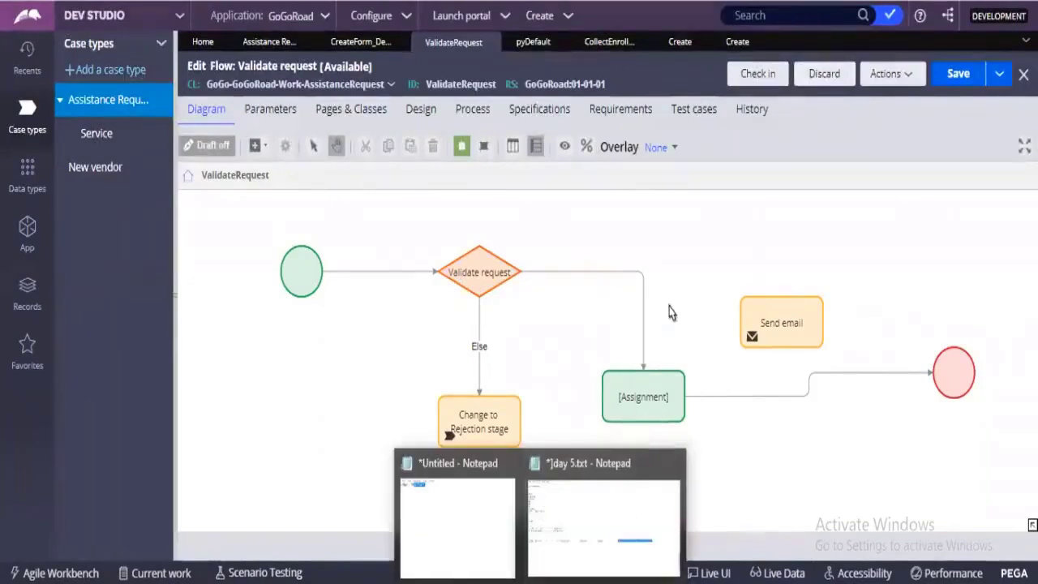